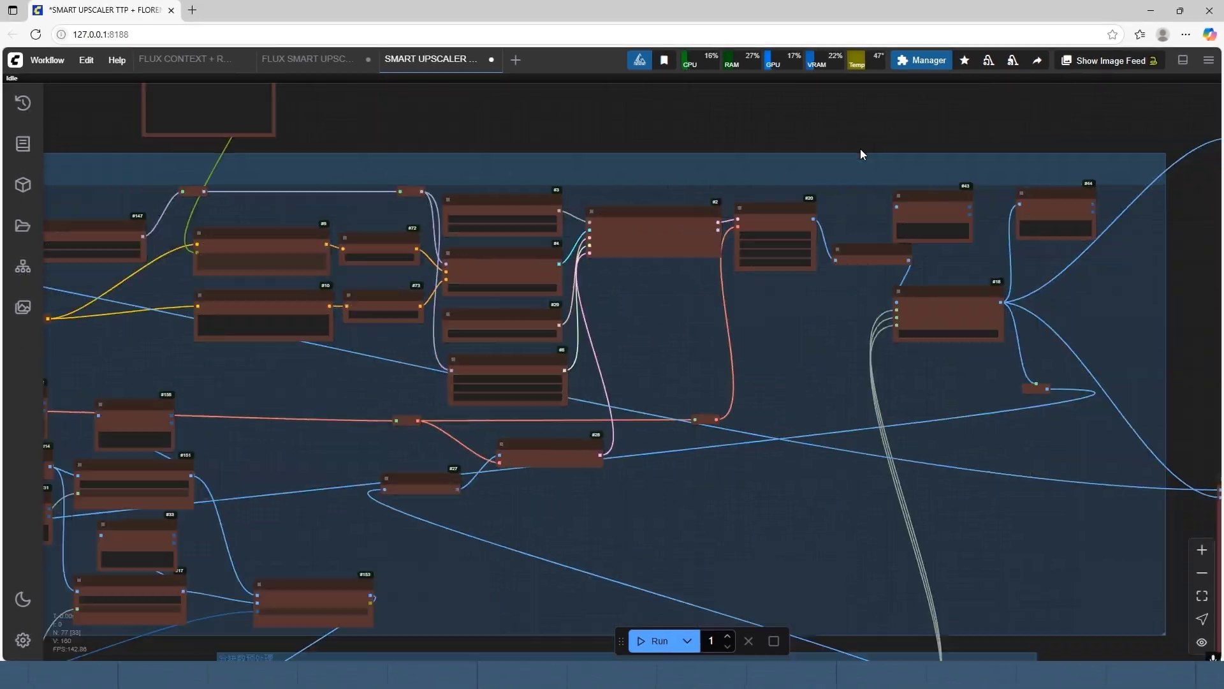
Survey the workflow from the sampling nodes through the Florence2Run and Manual groups to the Load Image and image scaling nodes
left_click_drag(485, 561, 625, 167)
scroll(317, 414, "up", 2)
left_click_drag(317, 414, 503, 473)
left_click_drag(995, 140, 640, 477)
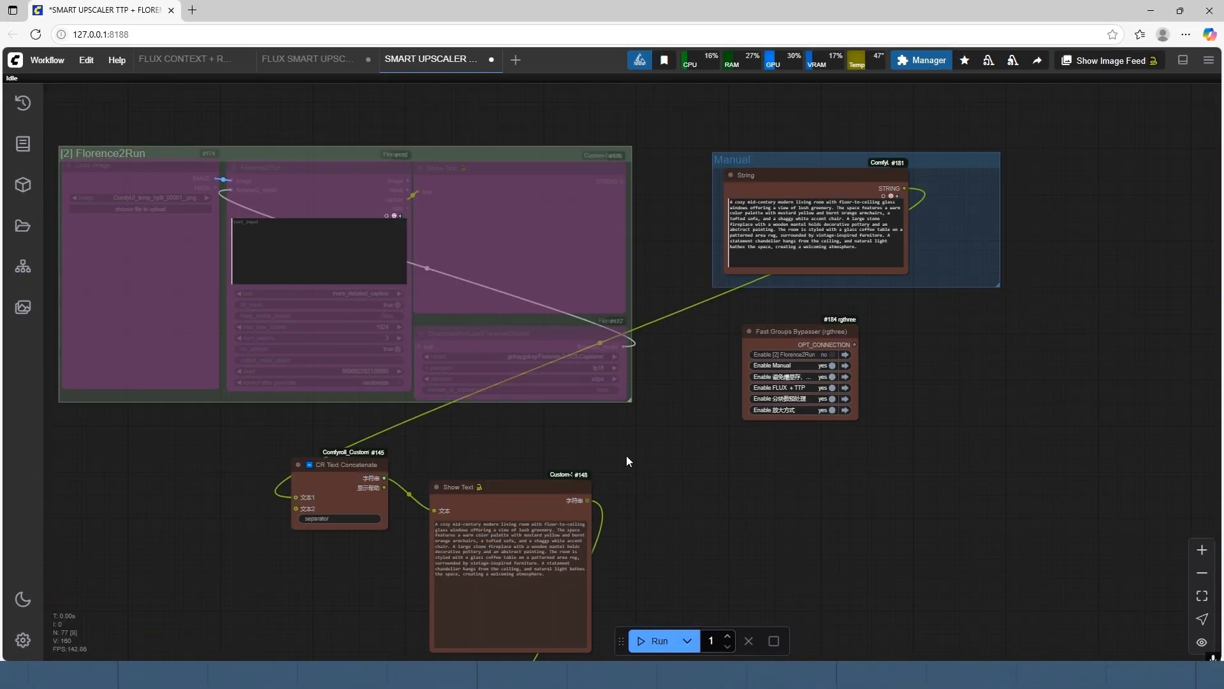
scroll(626, 456, "down", 1)
left_click_drag(165, 574, 651, 344)
left_click_drag(267, 561, 530, 495)
scroll(753, 316, "up", 1)
scroll(688, 338, "up", 1)
scroll(586, 343, "down", 1)
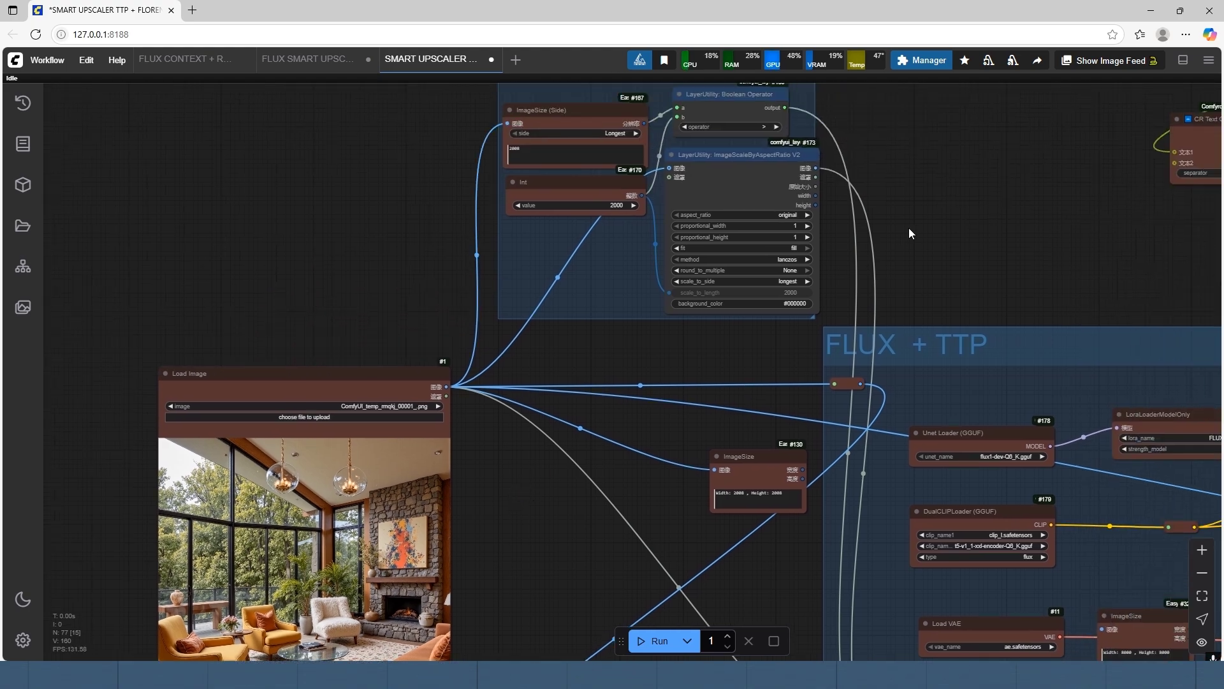
left_click_drag(909, 227, 839, 374)
Examine the Unet Loader, DualCLIPLoader and LoraLoaderModelOnly nodes in the FLUX + TTP group, including the LoRA choices
scroll(840, 351, "up", 1)
scroll(839, 361, "up", 1)
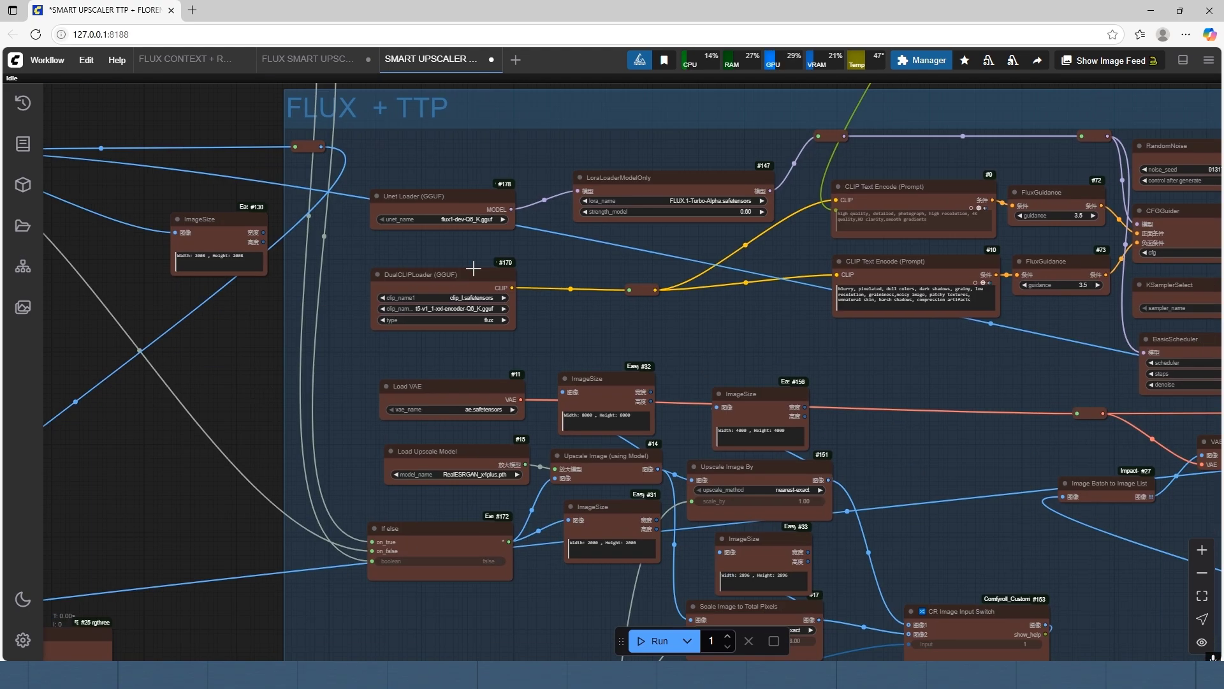
scroll(533, 280, "up", 6)
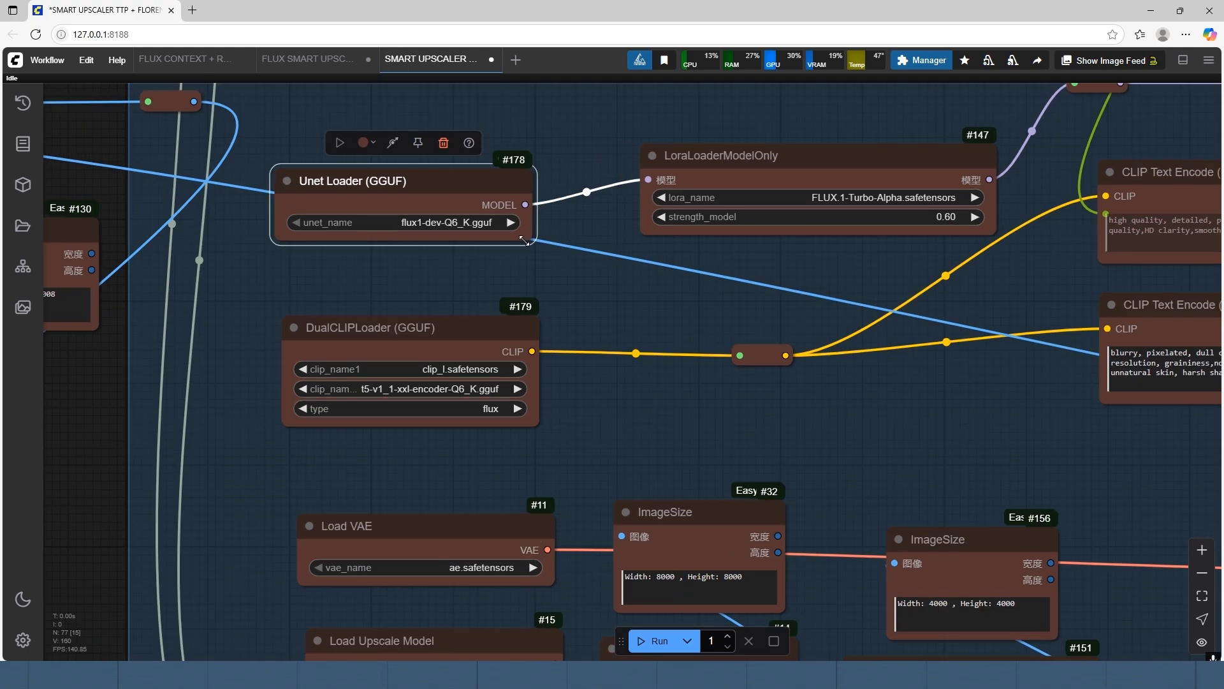
scroll(510, 276, "down", 2)
scroll(841, 210, "up", 4)
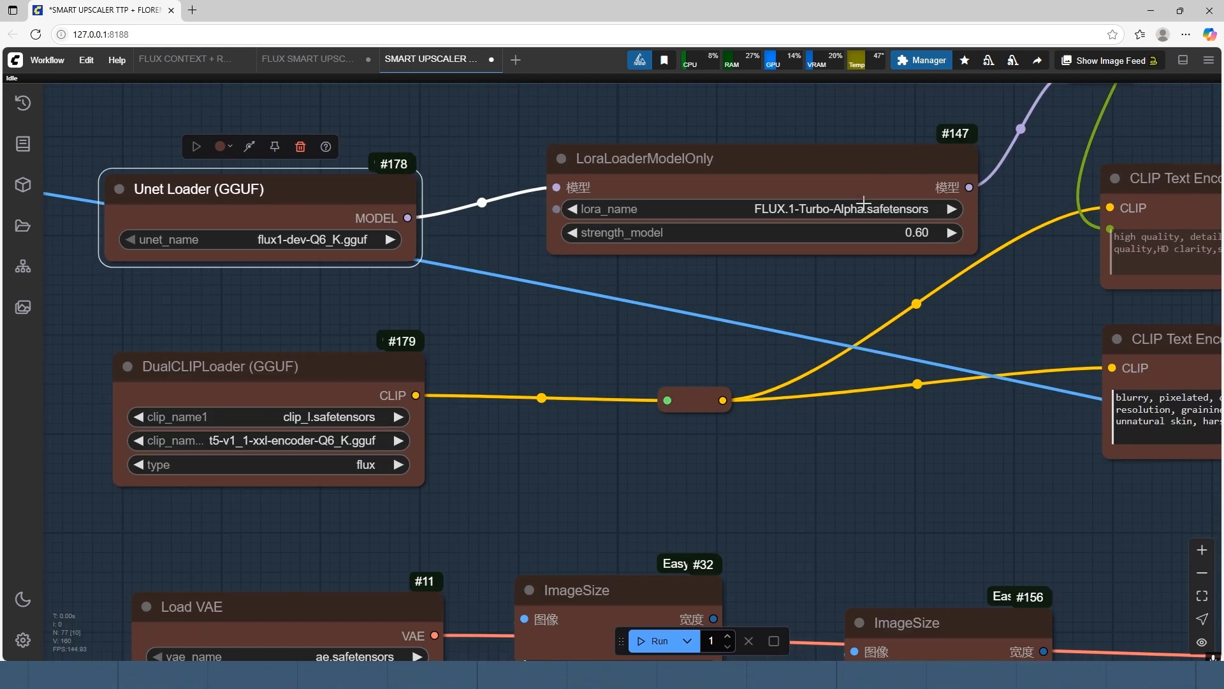
left_click(860, 210)
left_click(823, 181)
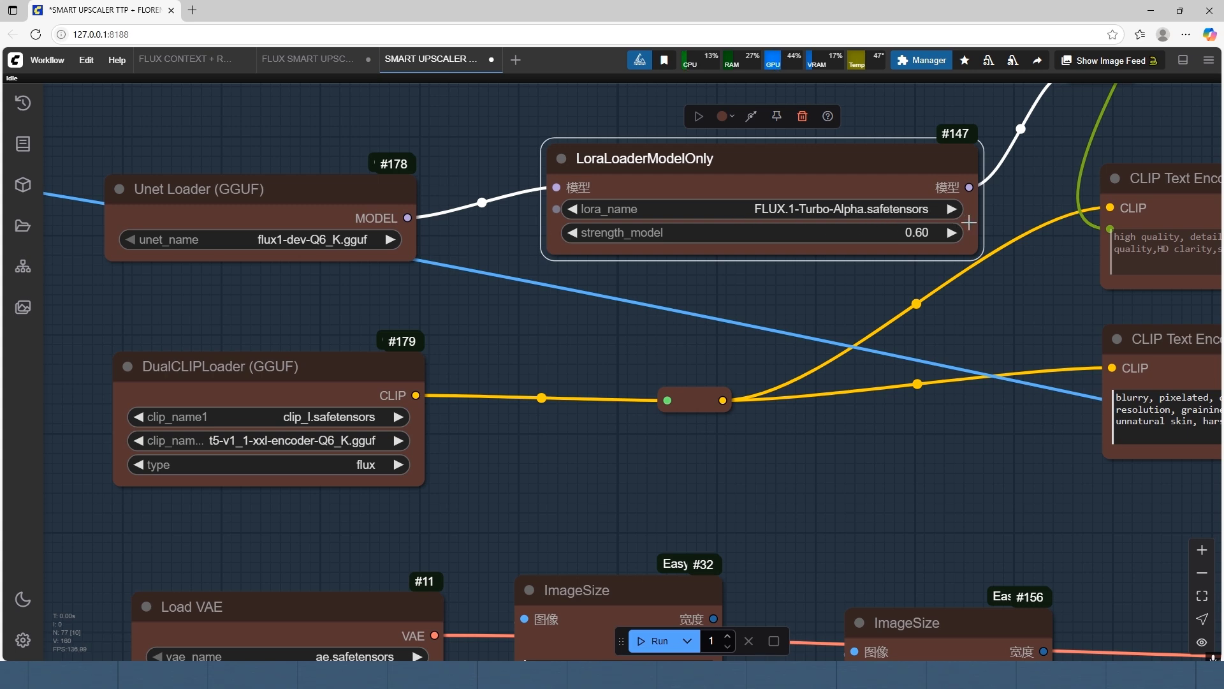
scroll(826, 364, "down", 3)
scroll(549, 329, "up", 1)
scroll(381, 455, "up", 2)
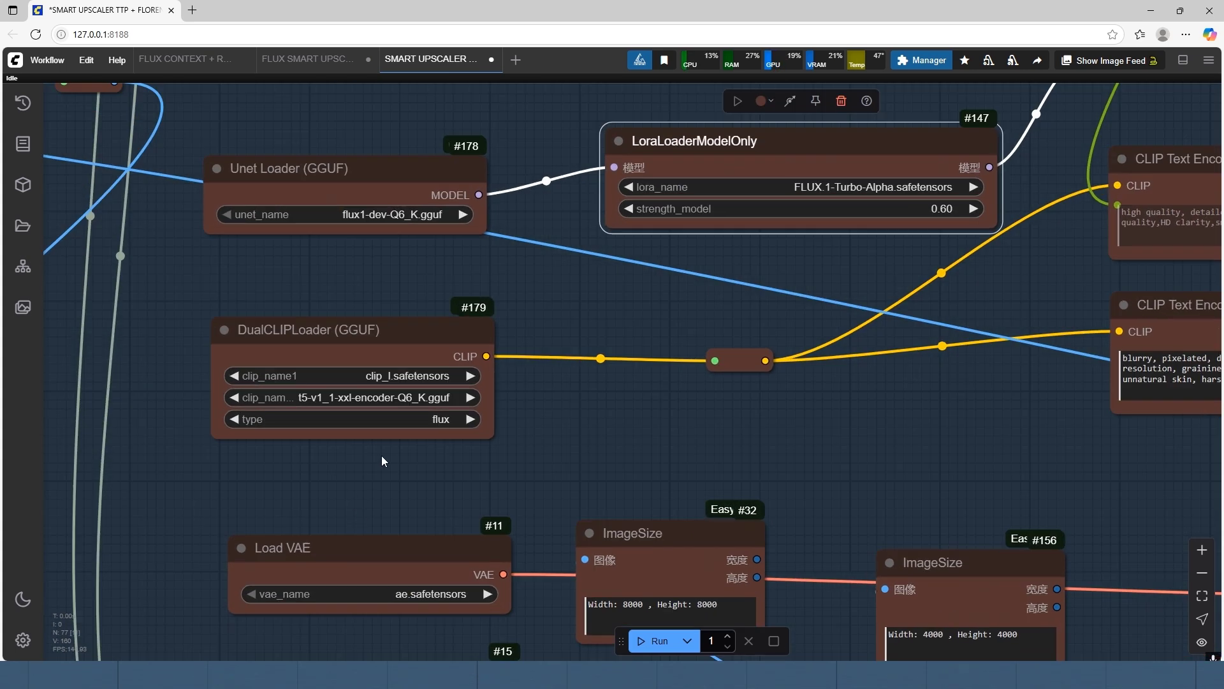
Inspect the Load VAE and Load Upscale Model nodes and check the available upscale models
scroll(522, 302, "down", 4)
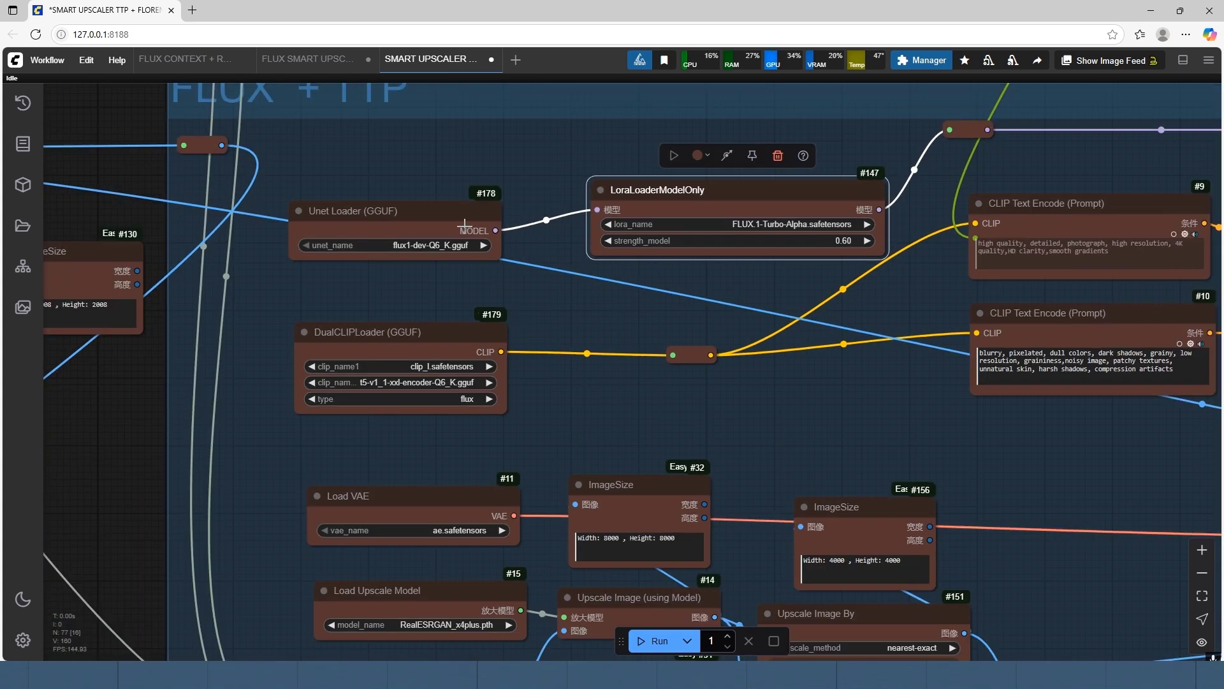
left_click_drag(105, 529, 132, 319)
scroll(394, 392, "up", 2)
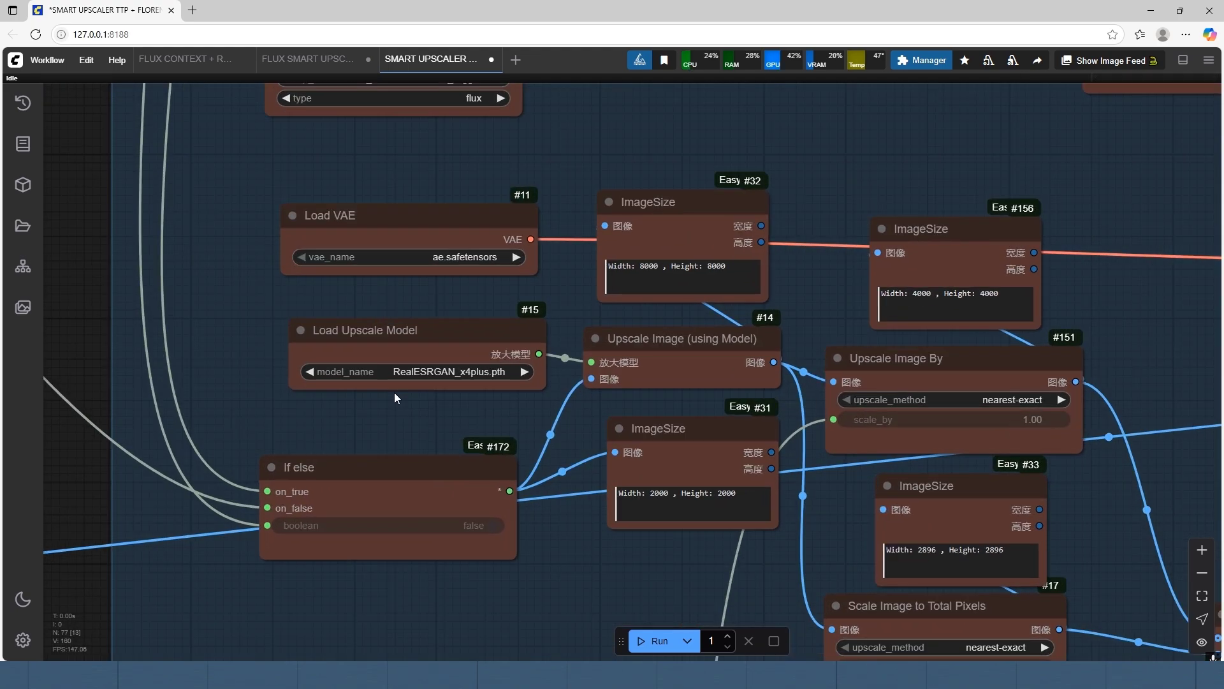
left_click(454, 370)
left_click(373, 458)
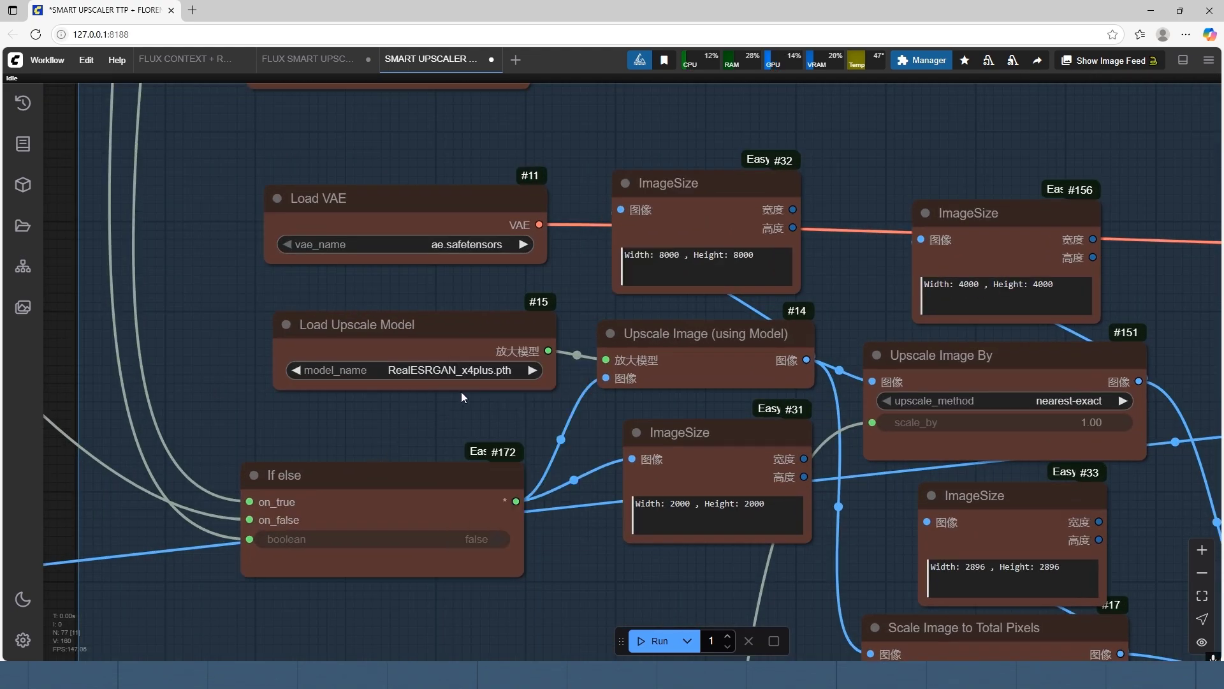
left_click(452, 369)
left_click(403, 454)
Examine both CLIP Text Encode prompts and trace the positive prompt back to the Florence2Run and Manual groups
scroll(378, 377, "down", 11)
scroll(734, 262, "up", 9)
left_click(662, 350)
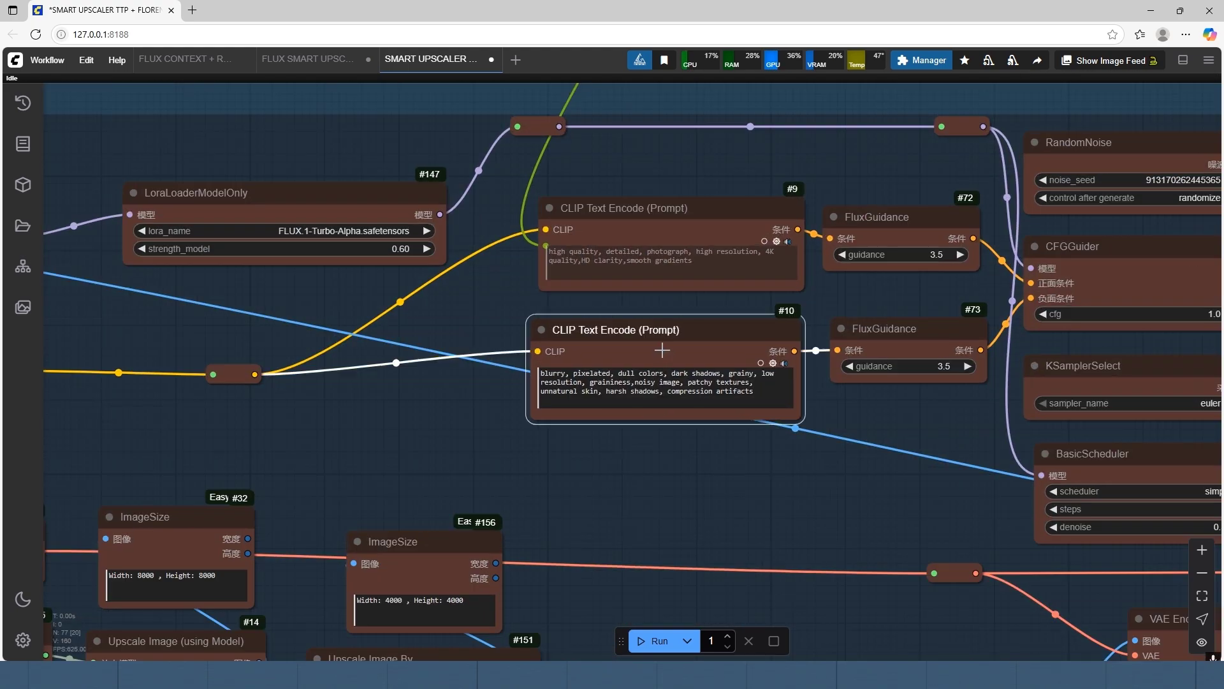
scroll(465, 473, "down", 1)
left_click(631, 254)
scroll(440, 291, "down", 5)
left_click_drag(408, 159, 382, 357)
left_click_drag(653, 196, 509, 500)
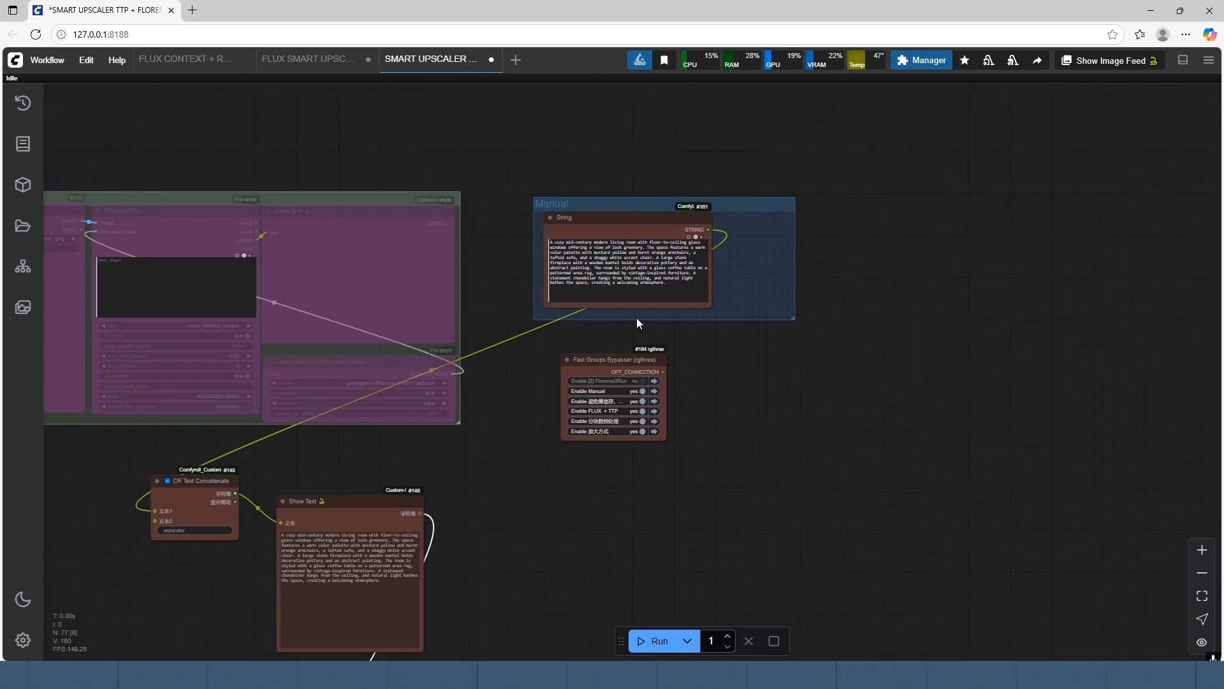
left_click_drag(502, 457, 699, 437)
scroll(129, 243, "up", 3)
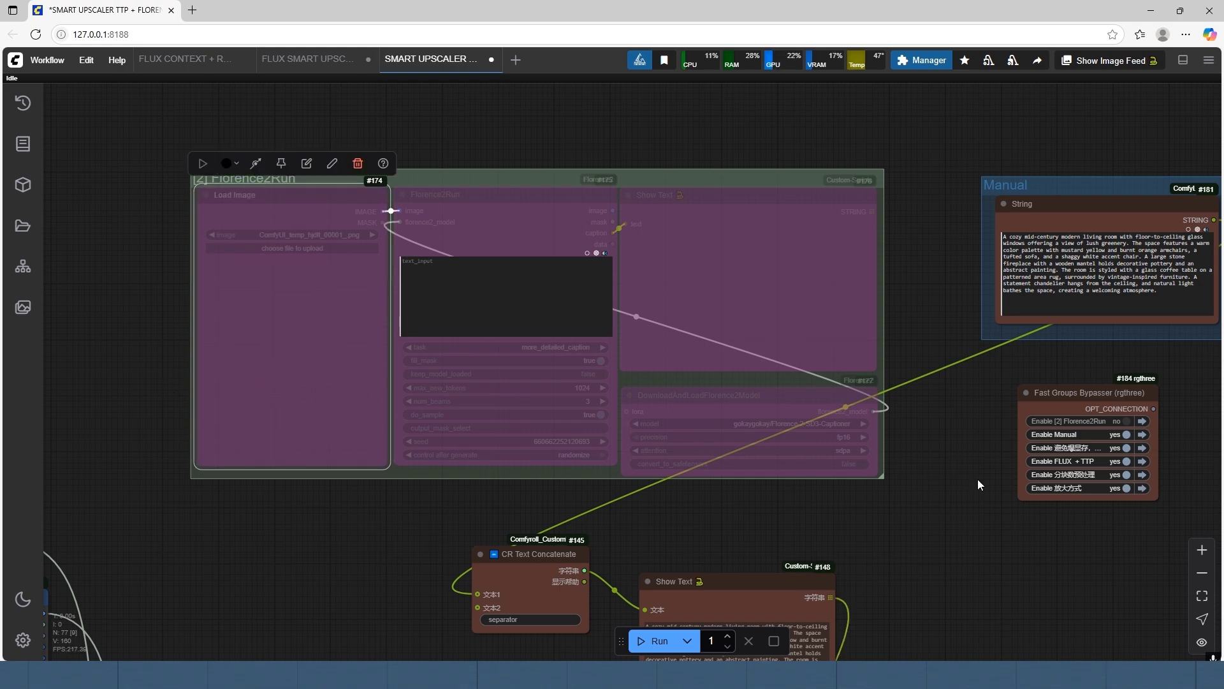
Enable the [2] Florence2Run group in the Fast Groups Bypasser, inspect its nodes, and bypass the group again
left_click(1126, 421)
scroll(847, 437, "up", 1)
scroll(935, 337, "down", 1)
left_click(289, 236)
left_click_drag(713, 492, 579, 473)
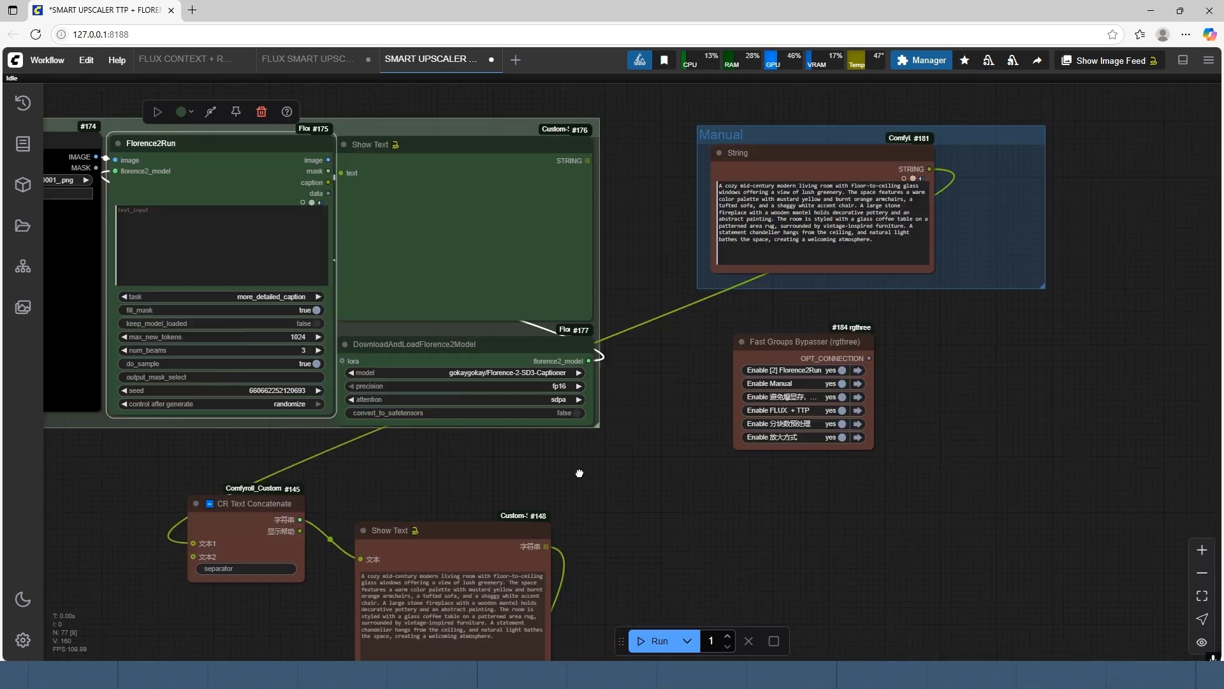
left_click(841, 369)
Review the path from the Manual prompt through the sampling and upscaling nodes to the 放大方式 group
scroll(977, 368, "up", 1)
left_click_drag(977, 367, 896, 534)
scroll(896, 534, "up", 3)
scroll(836, 426, "down", 3)
left_click_drag(551, 608, 769, 151)
scroll(769, 150, "down", 3)
left_click_drag(450, 356, 230, 207)
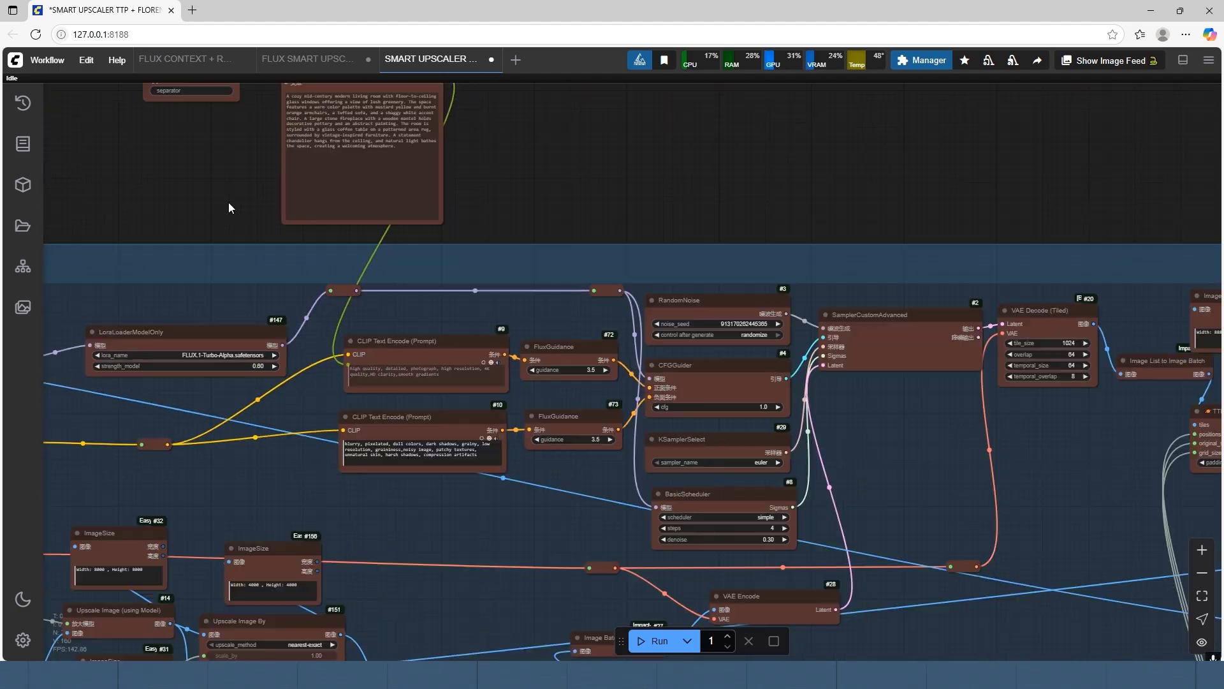
left_click_drag(811, 209, 500, 172)
left_click_drag(368, 384, 555, 334)
left_click_drag(129, 200, 312, 177)
left_click_drag(95, 378, 525, 176)
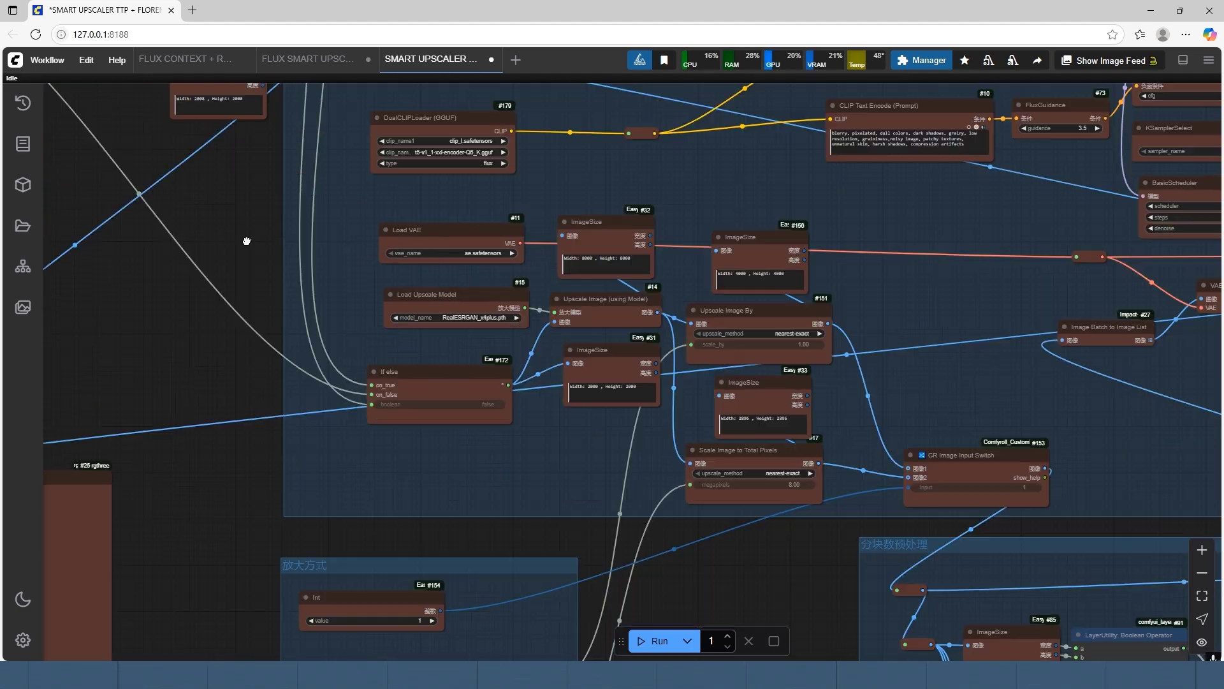
left_click_drag(248, 574, 266, 276)
Examine the TTP_Tile_image_size and TTP_Image_Tile_Batch nodes in the 分块数预处理 group
scroll(371, 428, "up", 5)
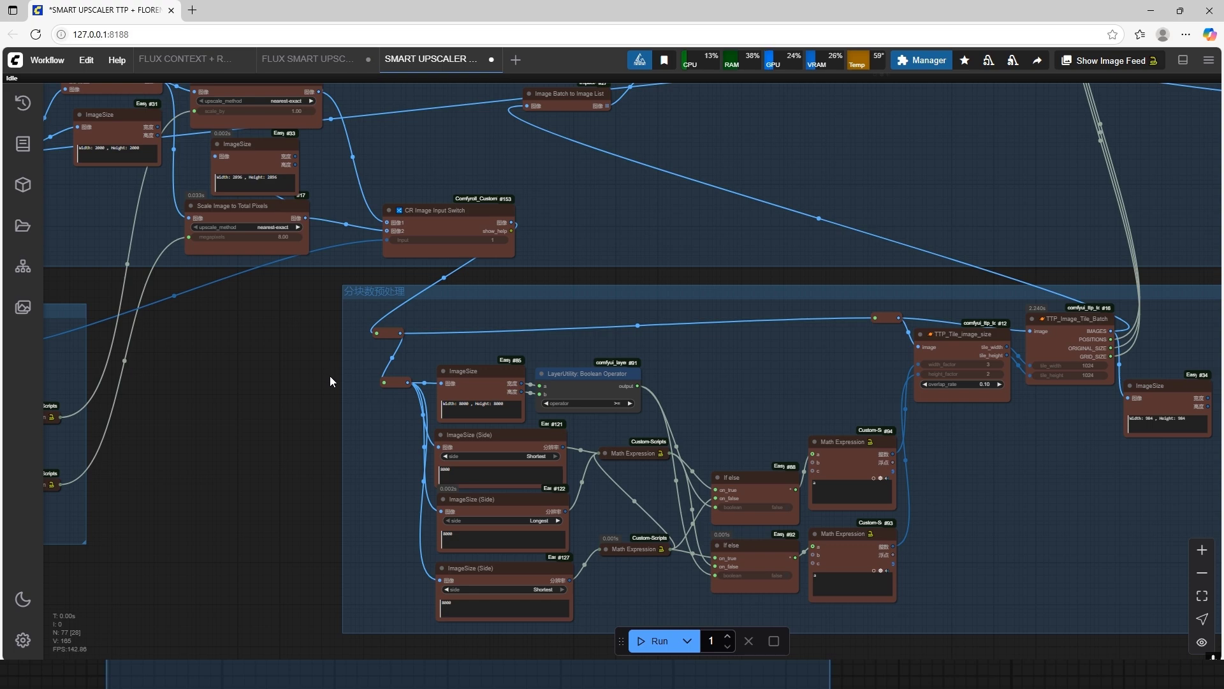
left_click_drag(331, 376, 189, 351)
scroll(190, 351, "down", 2)
scroll(751, 403, "up", 4)
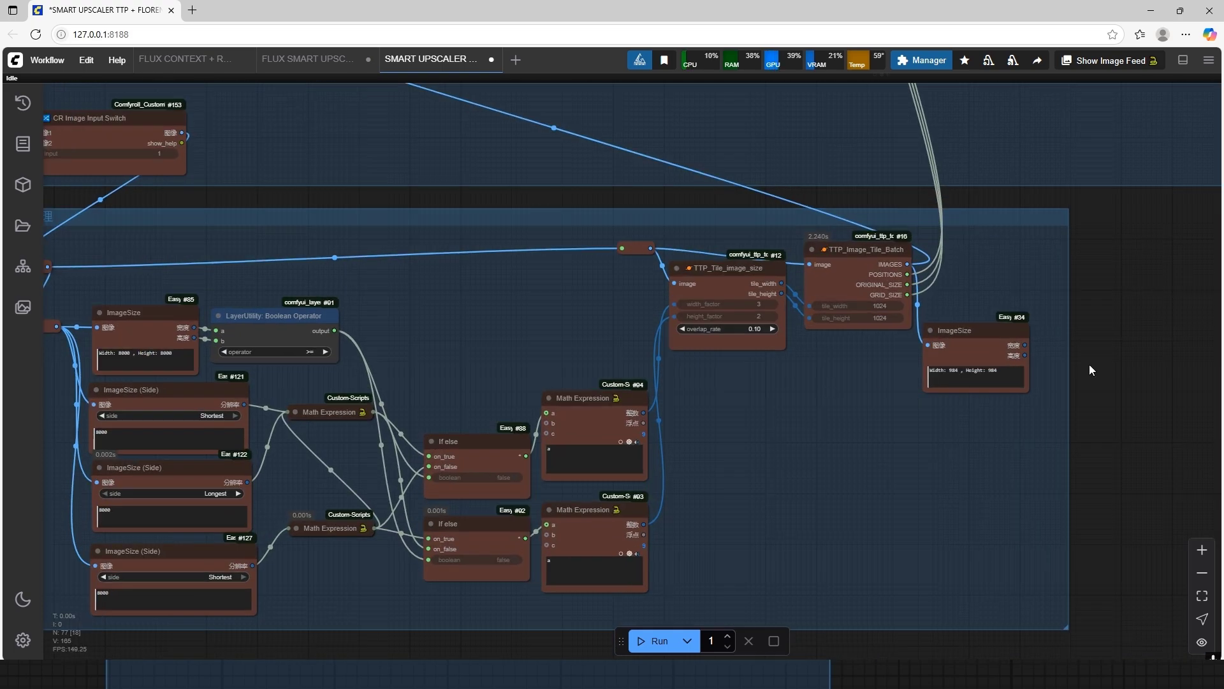
scroll(802, 274, "up", 5)
left_click(706, 273)
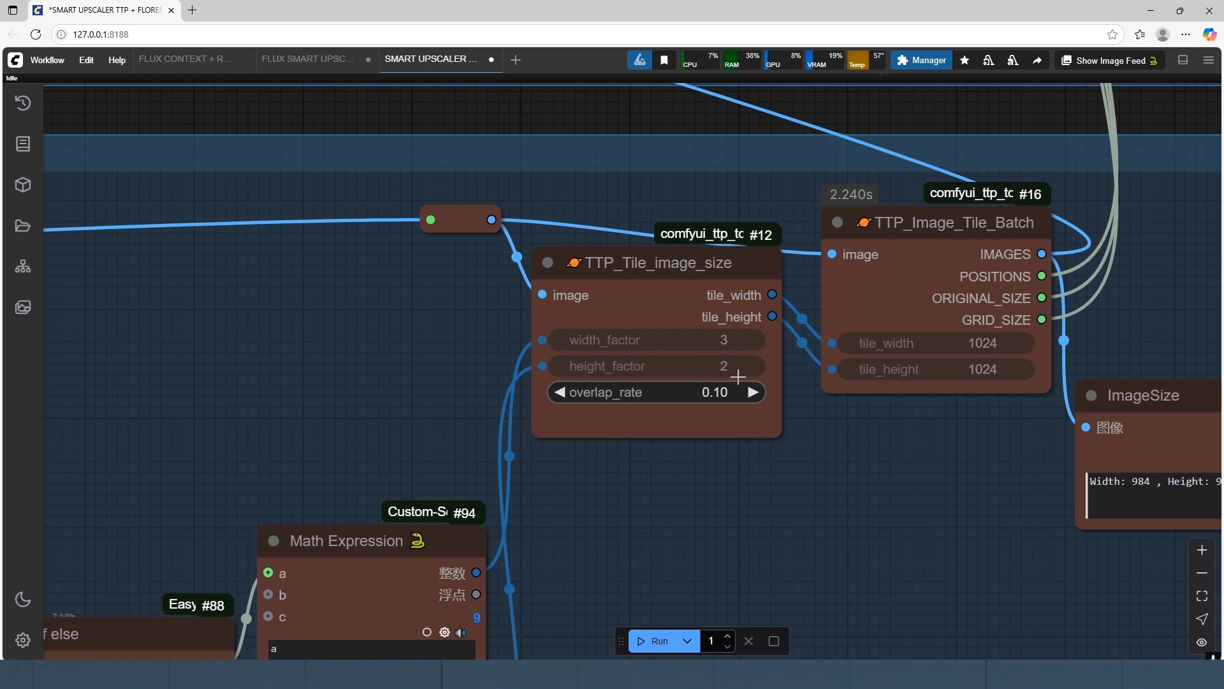
scroll(757, 350, "down", 2)
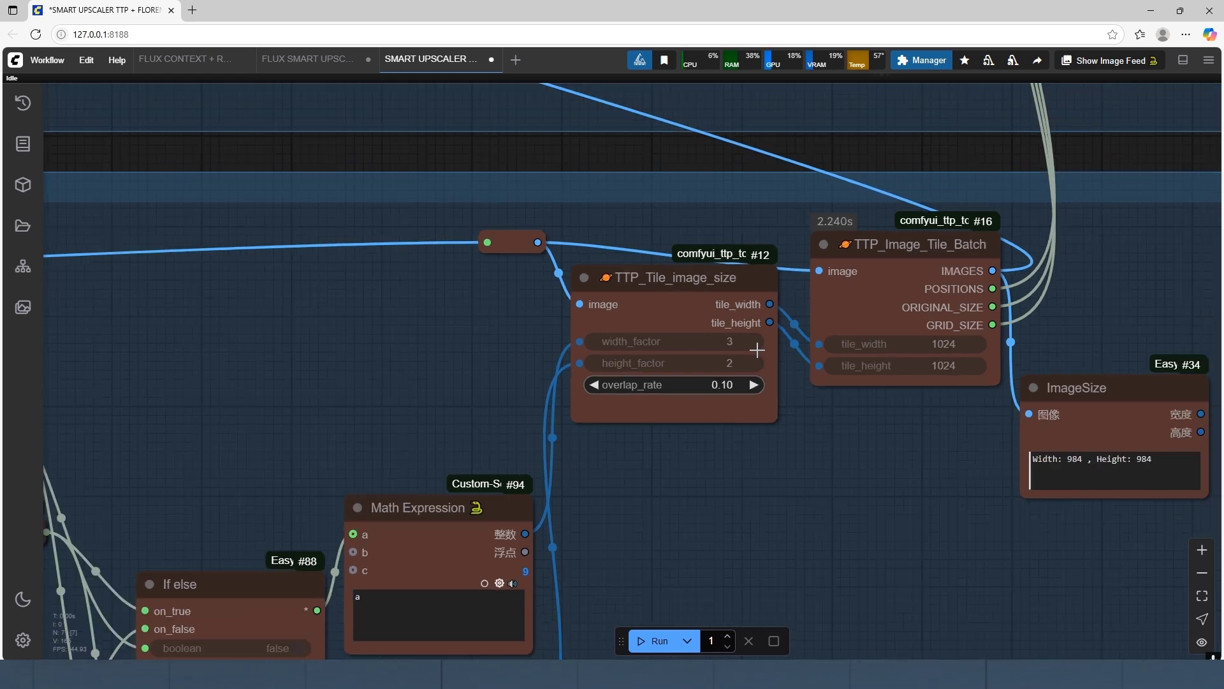
scroll(757, 350, "down", 2)
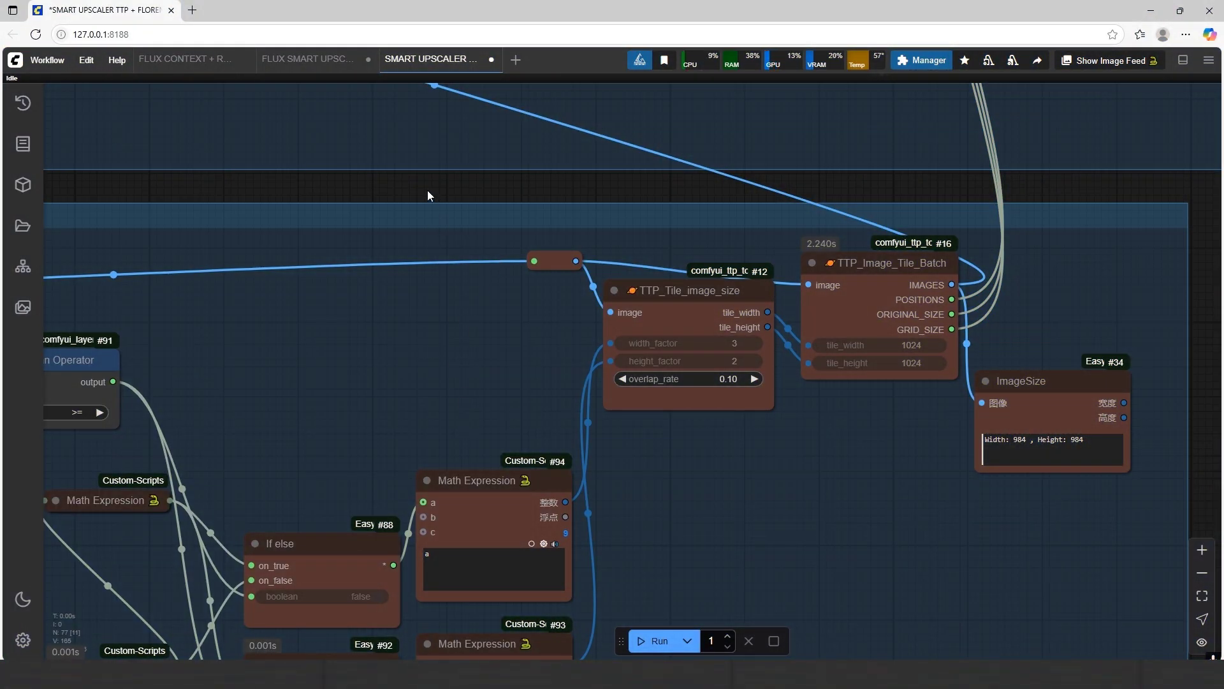
Try 8 and 12 steps on the BasicScheduler node
left_click_drag(427, 190, 336, 339)
scroll(336, 339, "down", 2)
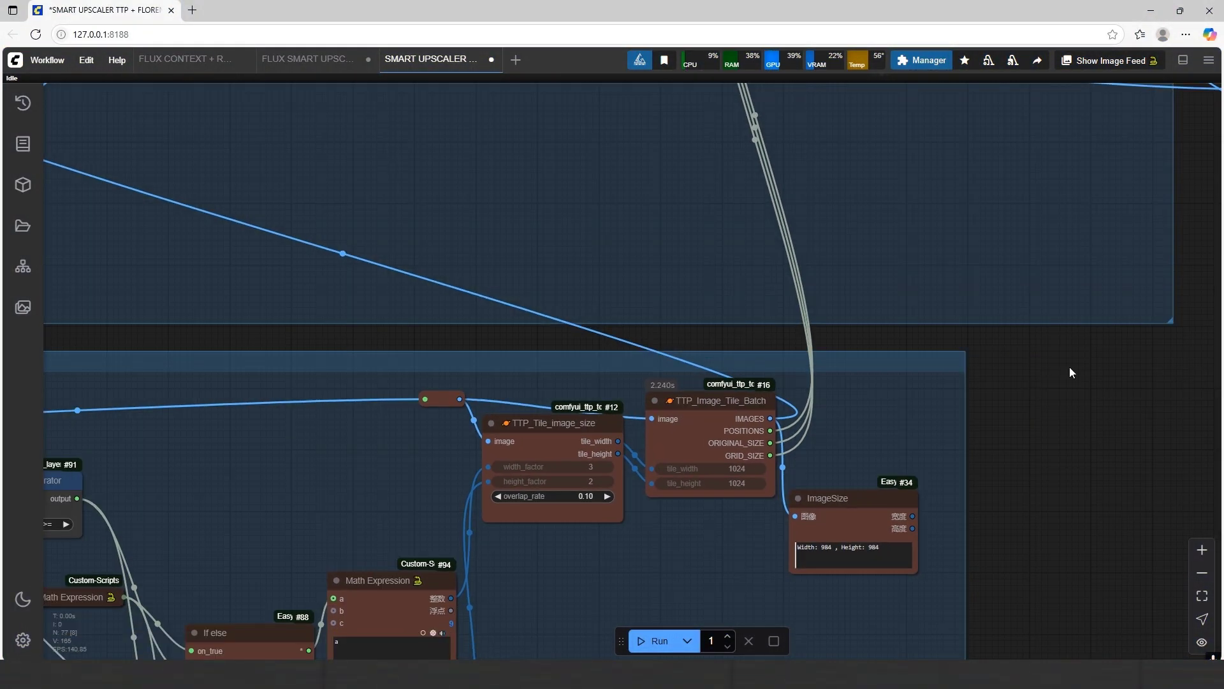
left_click_drag(1069, 373, 984, 568)
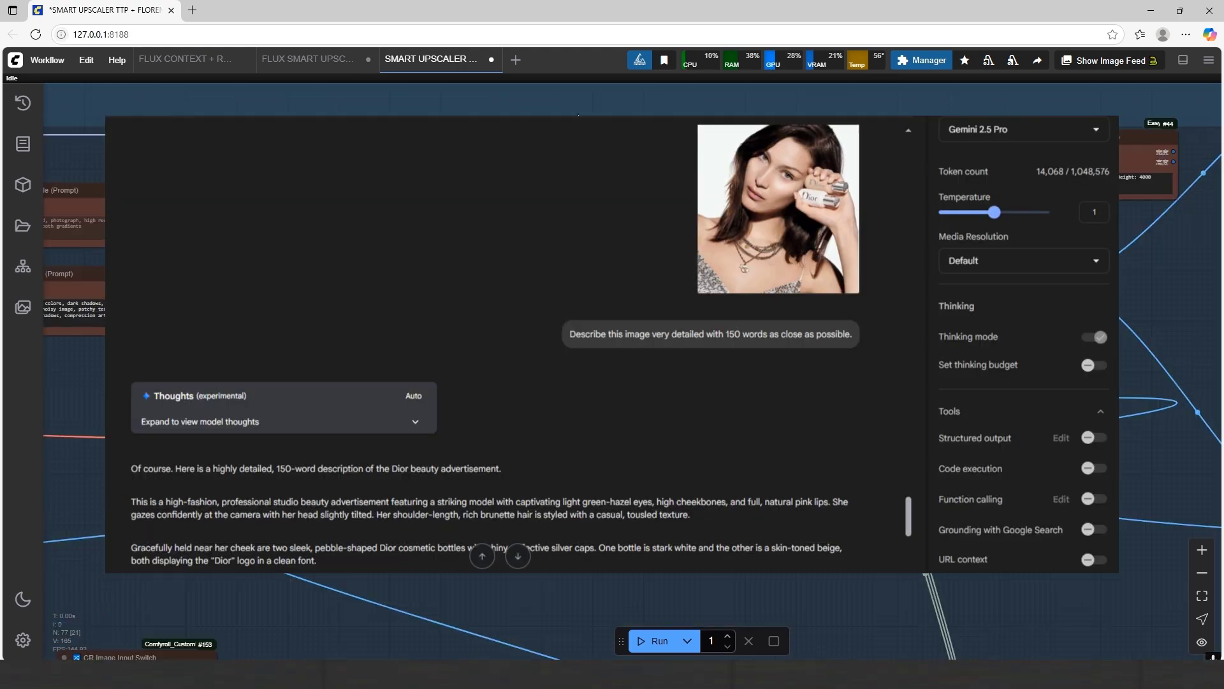
scroll(740, 590, "down", 4)
scroll(593, 318, "up", 5)
scroll(593, 408, "up", 2)
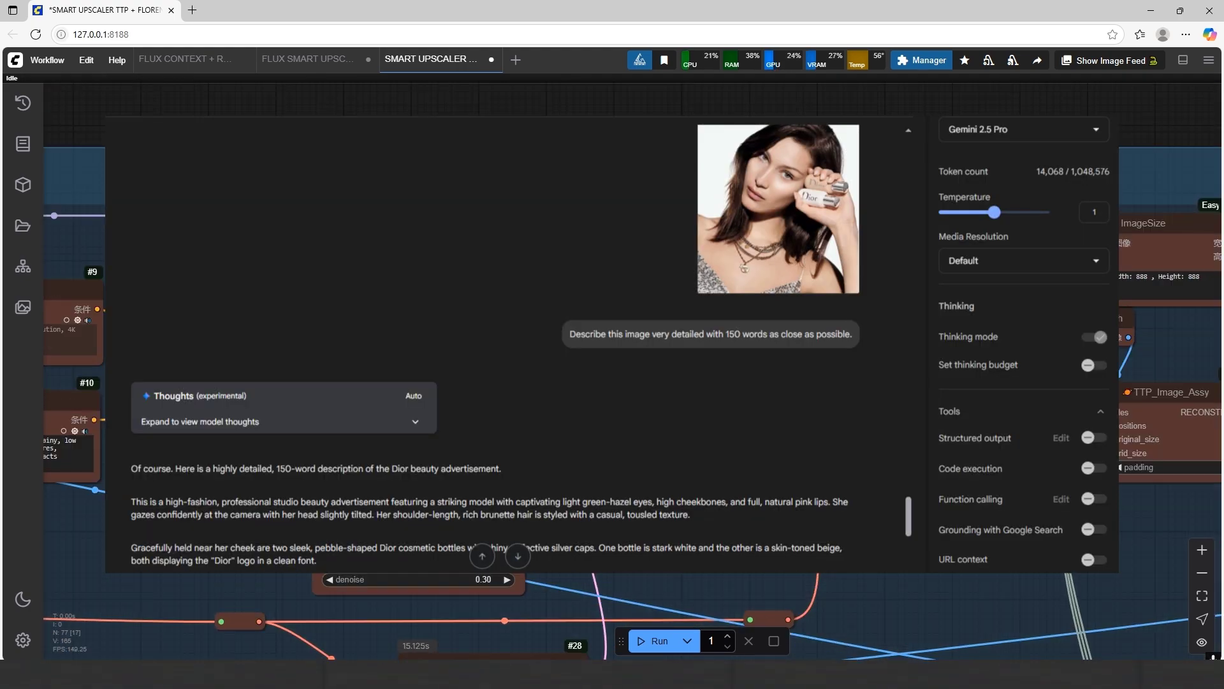
scroll(612, 409, "down", 3)
scroll(511, 561, "up", 5)
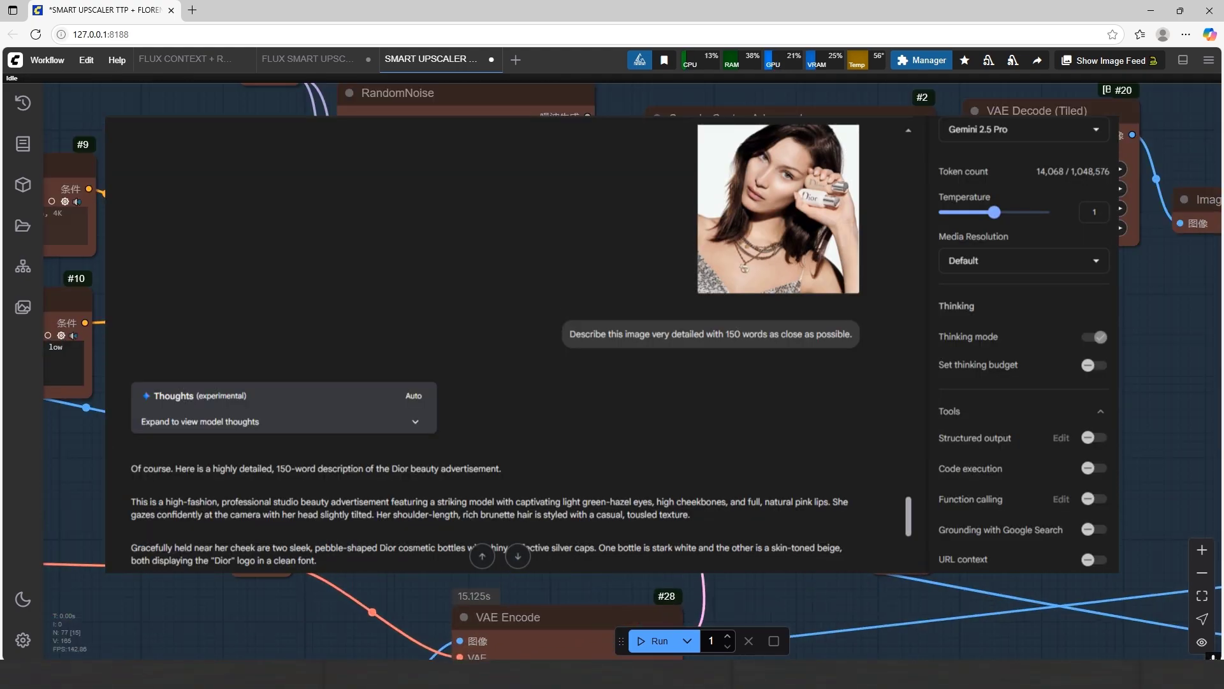
scroll(733, 382, "down", 2)
scroll(501, 616, "up", 2)
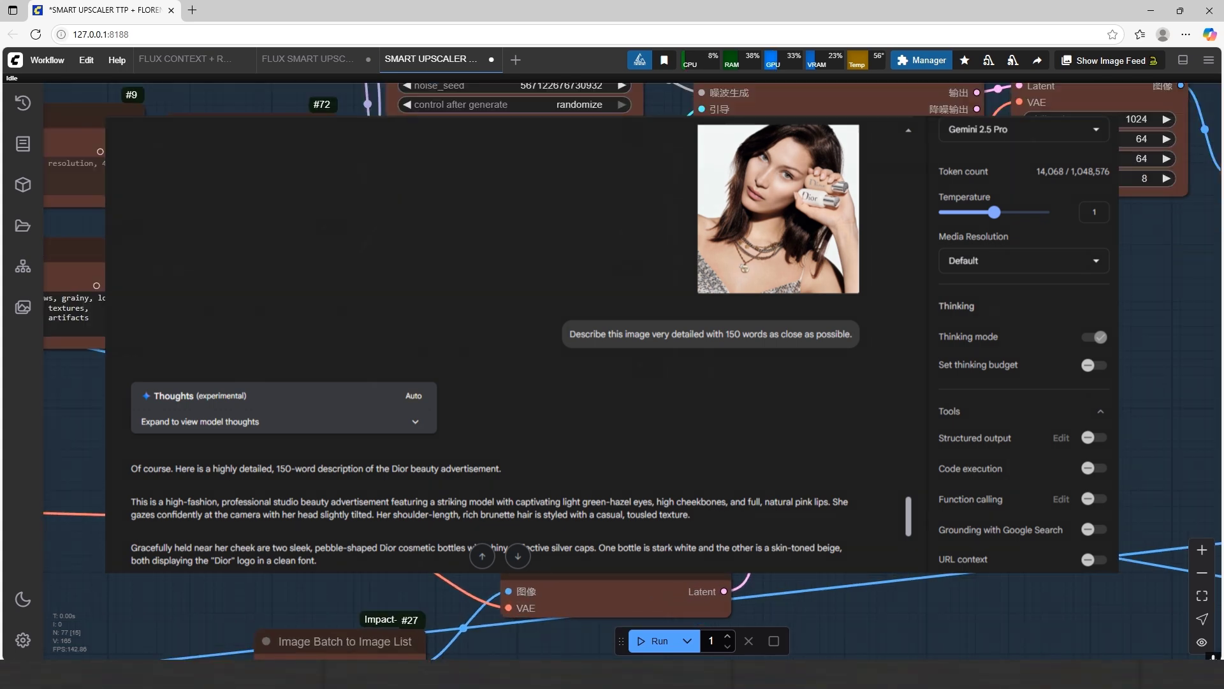
mouse_move(538, 388)
left_mouse_down()
mouse_move(519, 385)
mouse_move(530, 389)
left_mouse_up()
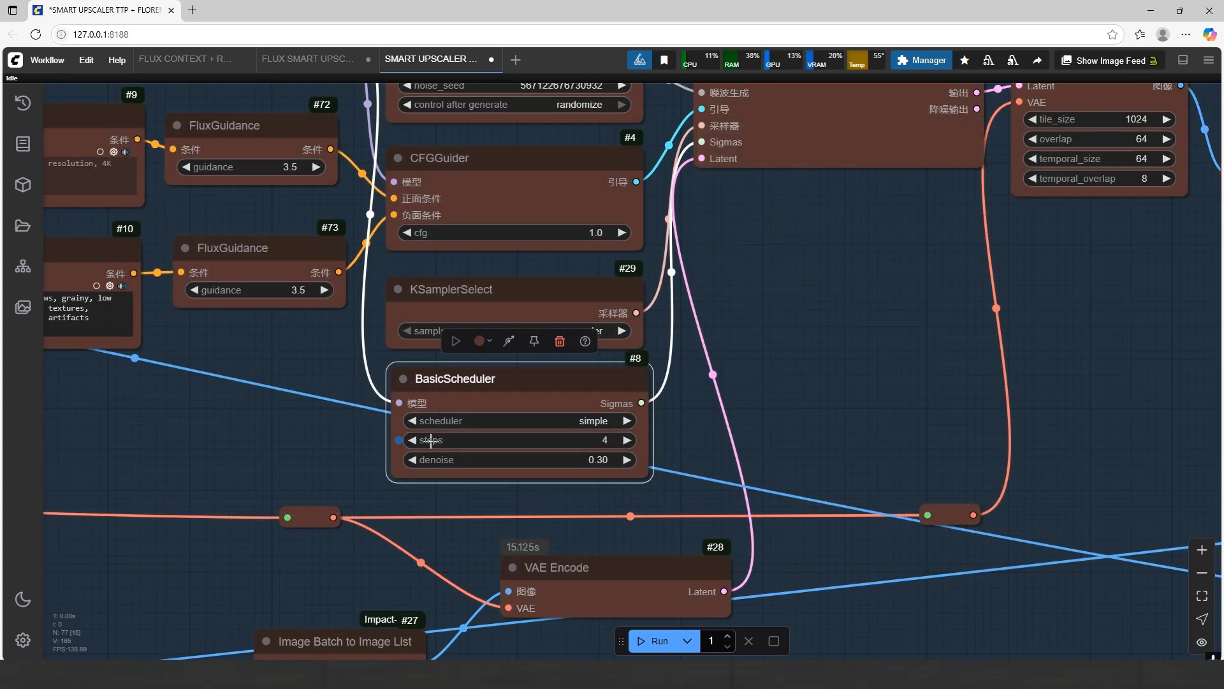
left_click(609, 440)
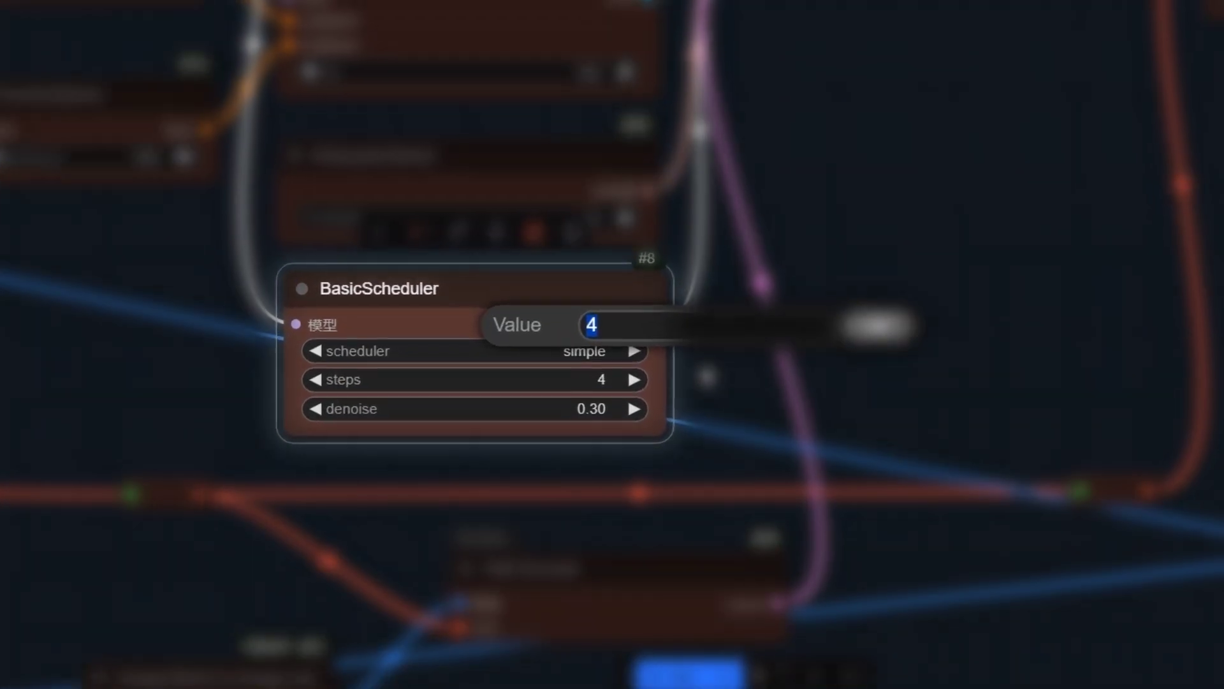
key("Return")
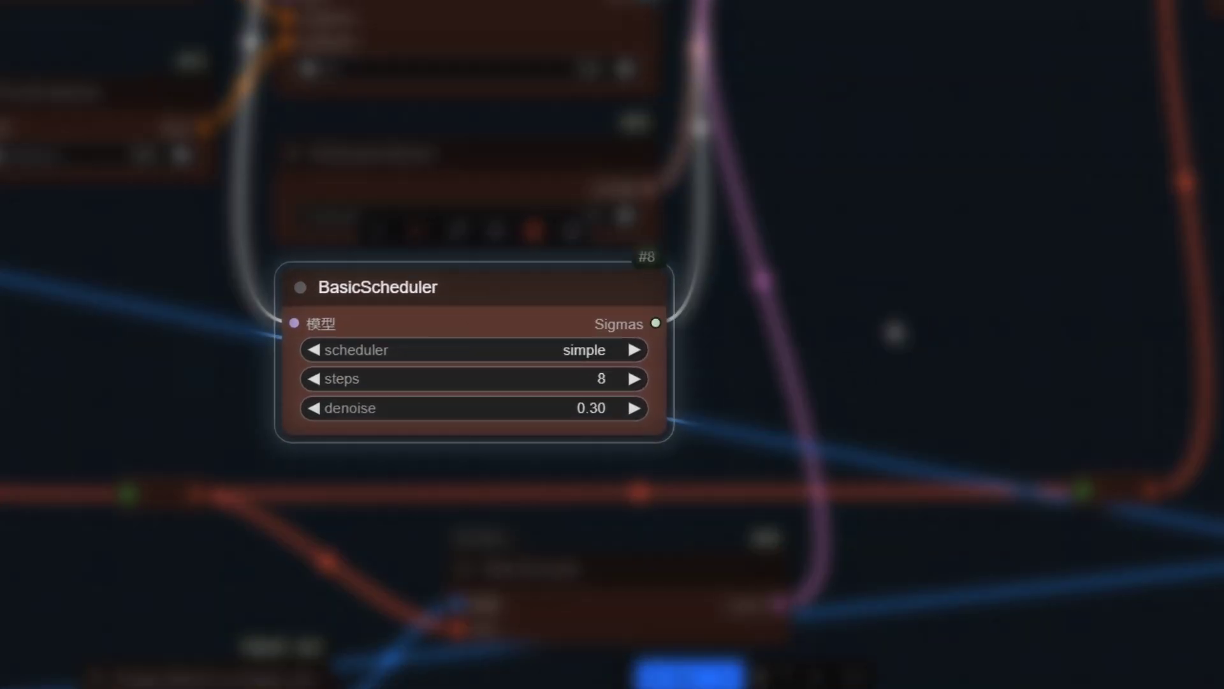
left_click(598, 380)
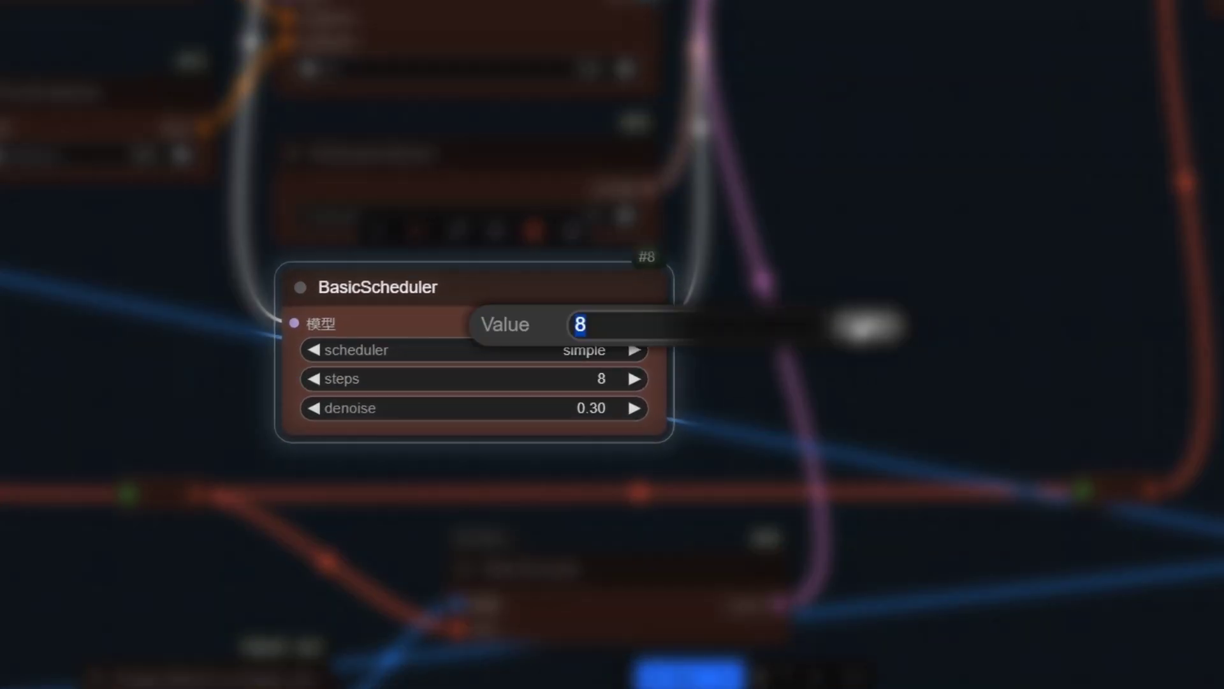
key("Return")
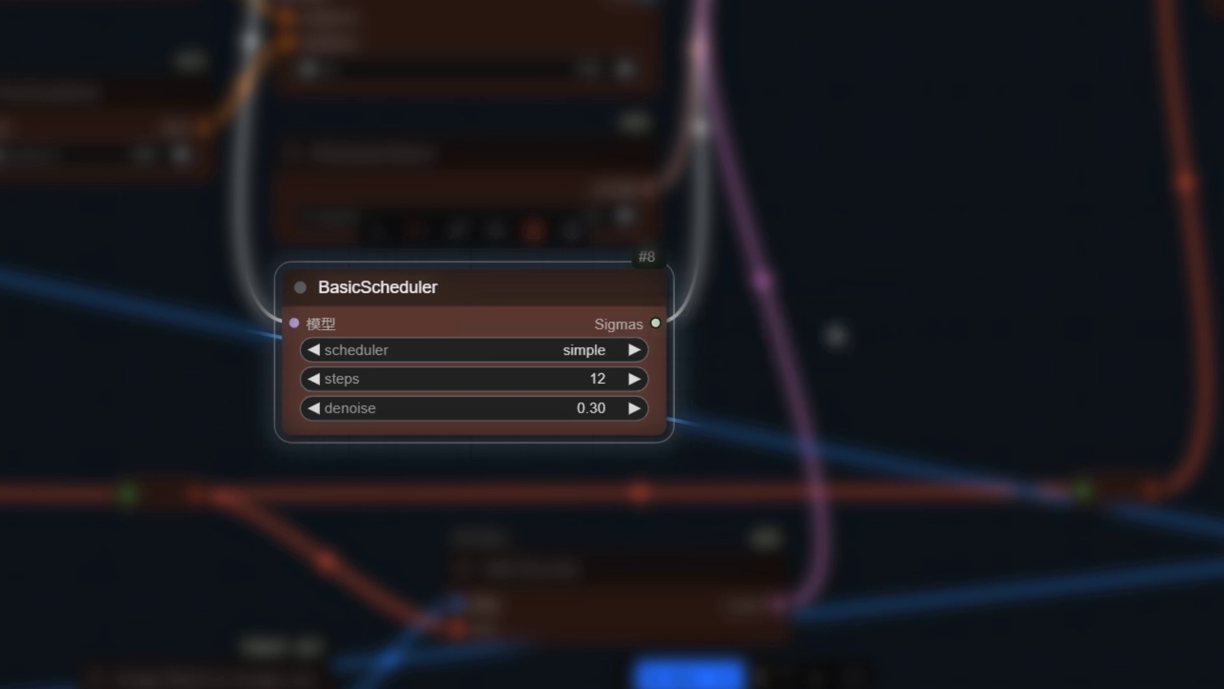
Set the BasicScheduler steps to 4
left_click(599, 380)
type("4")
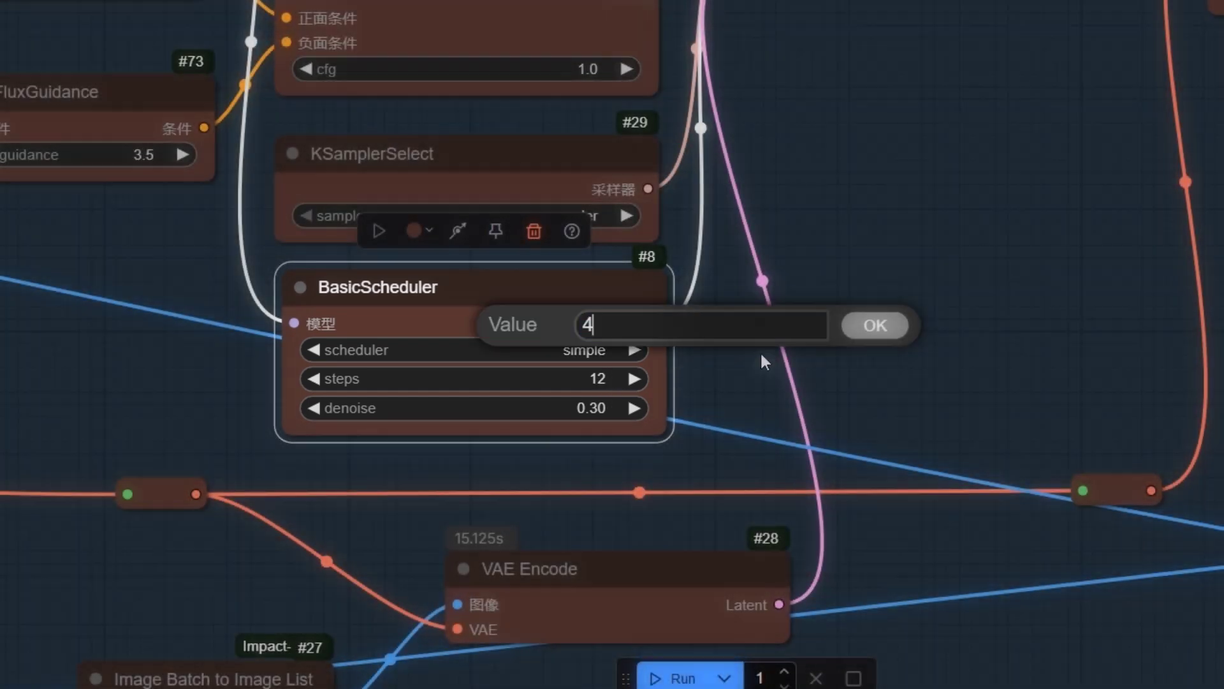
left_click(870, 326)
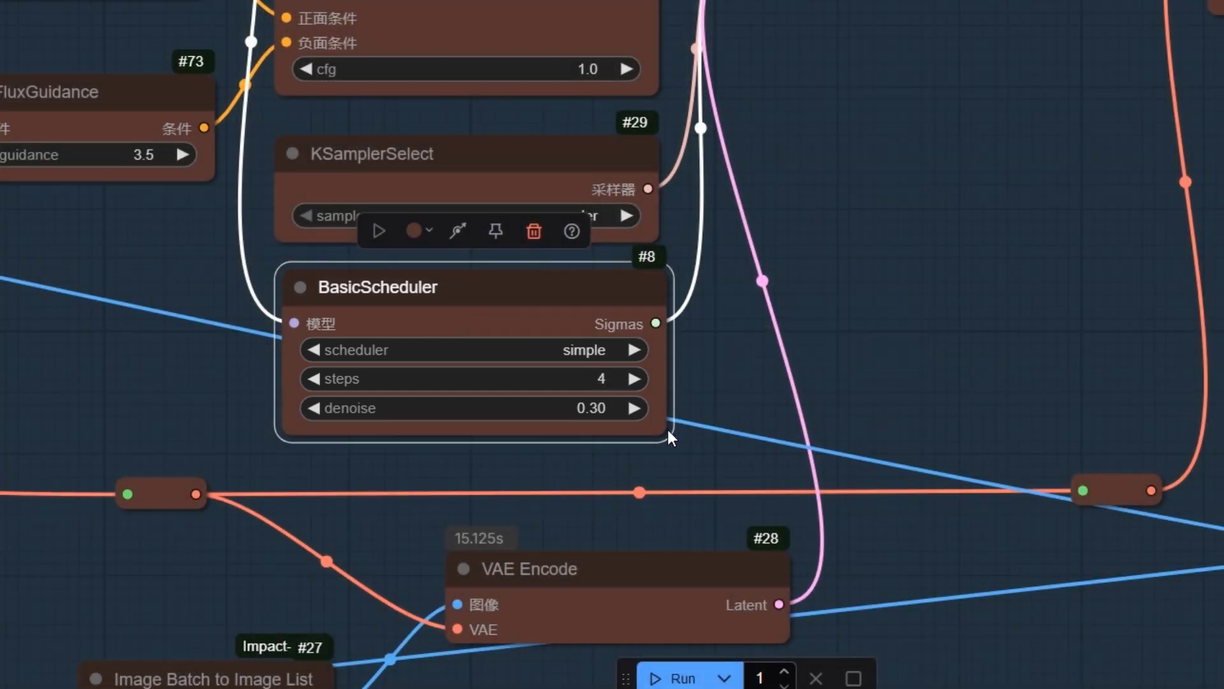
In the IMAGE COMPARER workflow, read the note below the first car image pair for its sampling and upscale settings
scroll(610, 439, "up", 5)
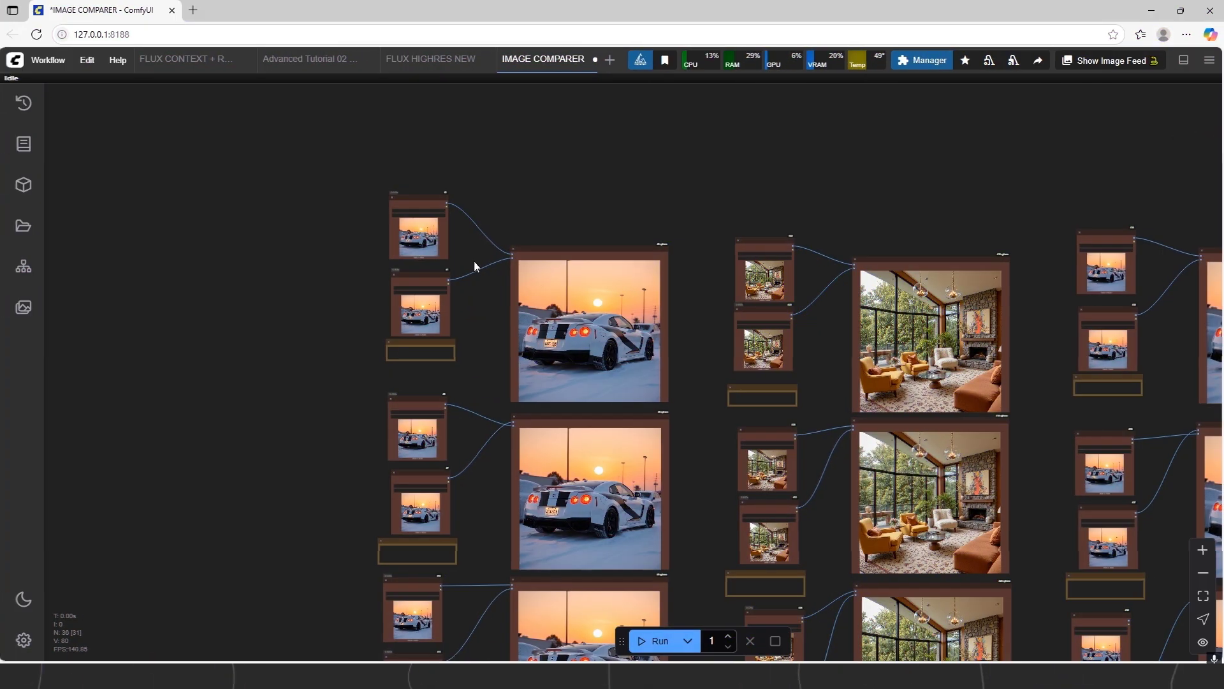
scroll(473, 262, "up", 2)
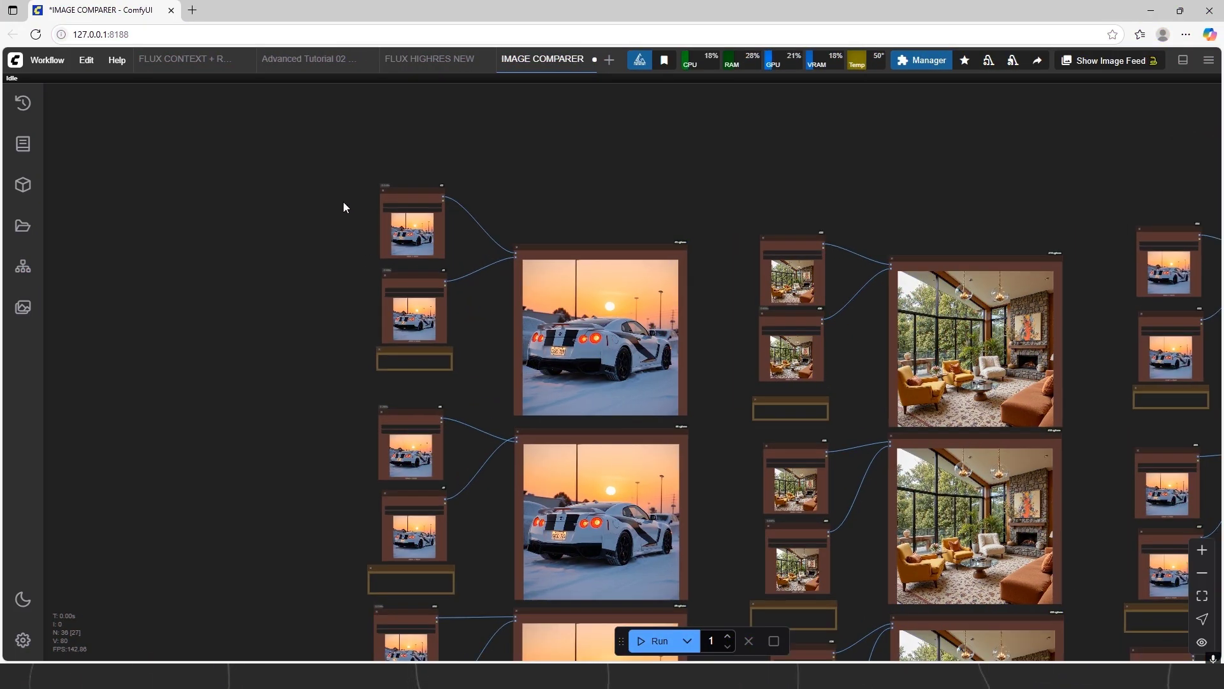
scroll(376, 347, "up", 10)
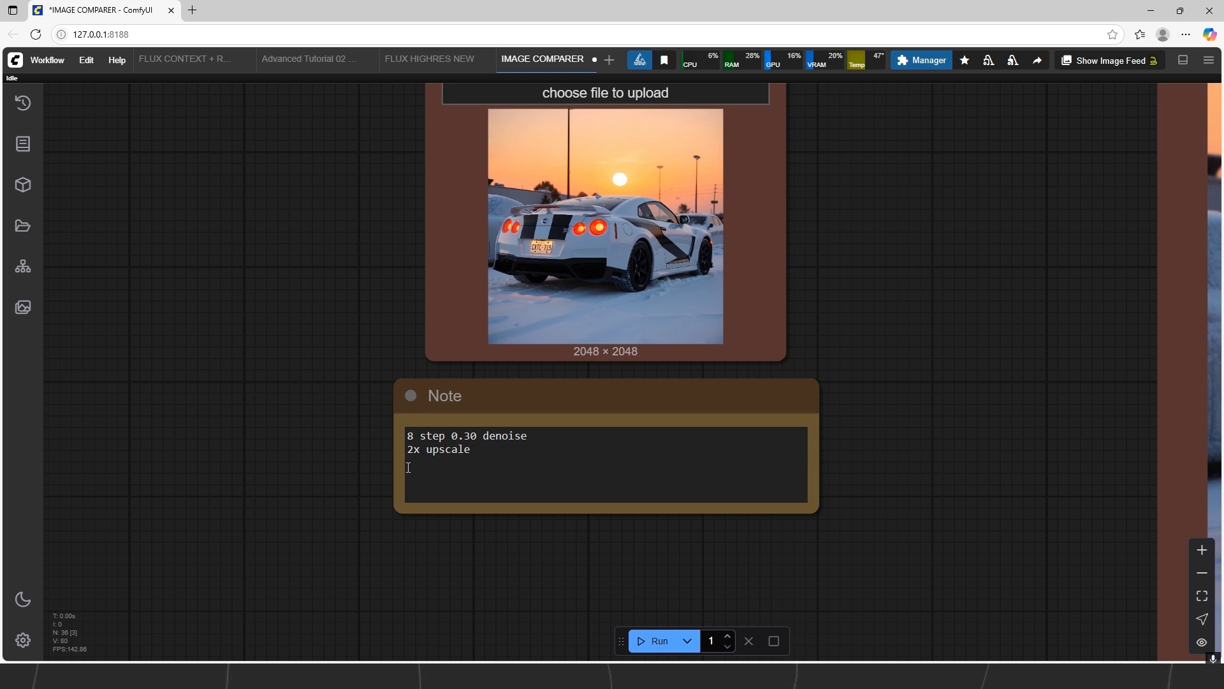
scroll(377, 483, "down", 5)
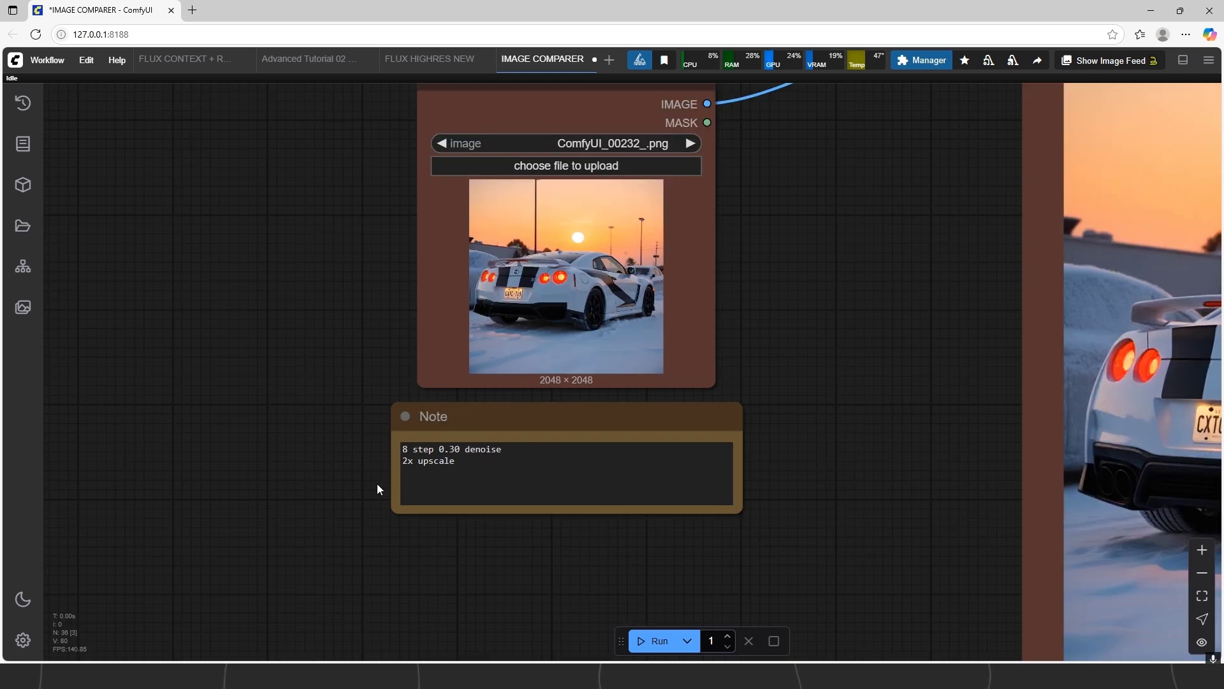
Compare the car's rear emblem, badge, licence plate and taillights in the first car comparison
scroll(227, 235, "up", 10)
scroll(243, 401, "up", 2)
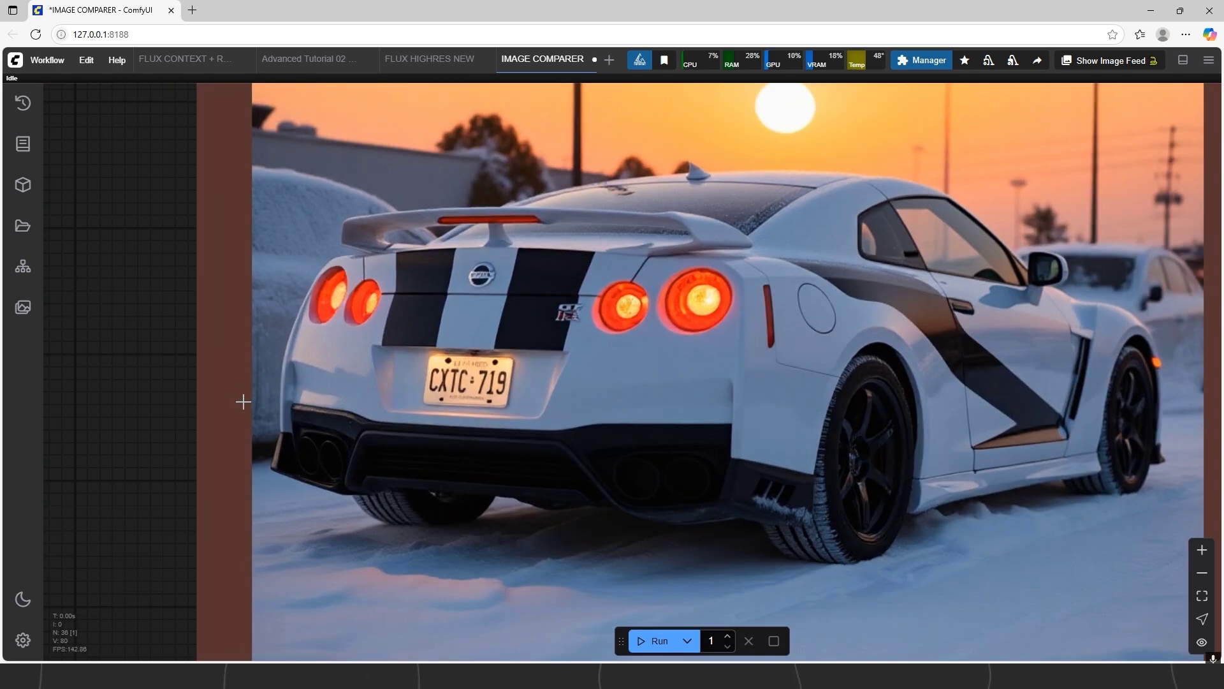
scroll(503, 292, "up", 5)
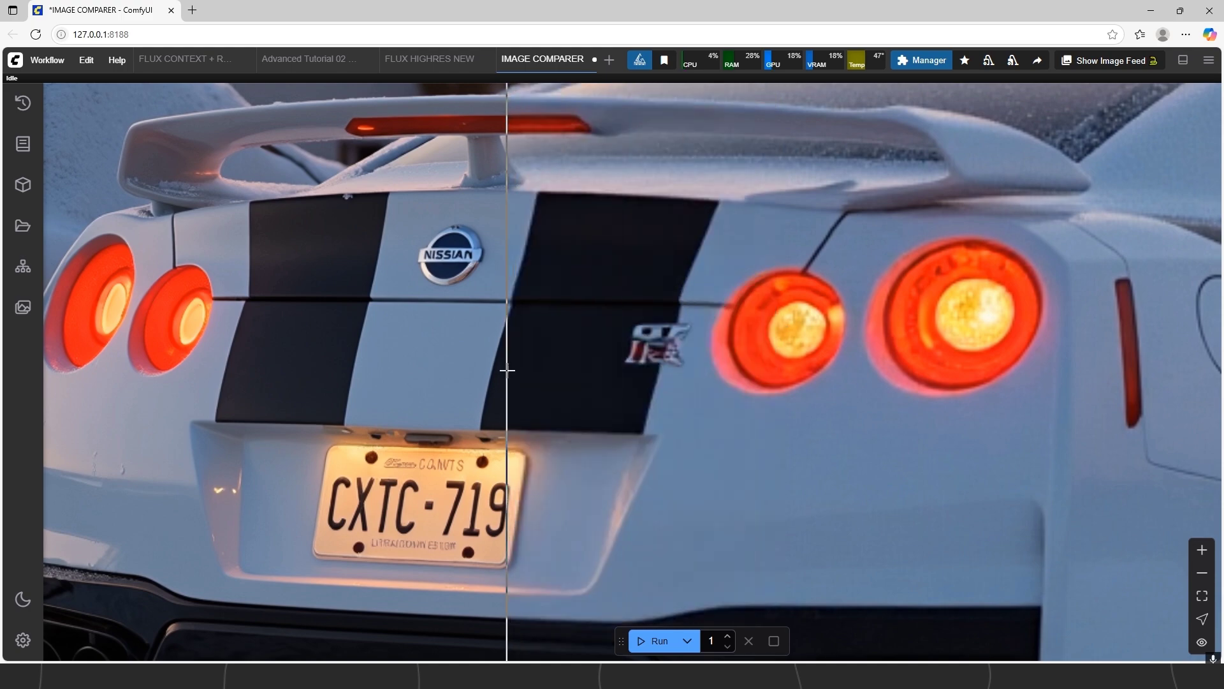
left_click_drag(718, 358, 630, 349)
scroll(630, 350, "up", 1)
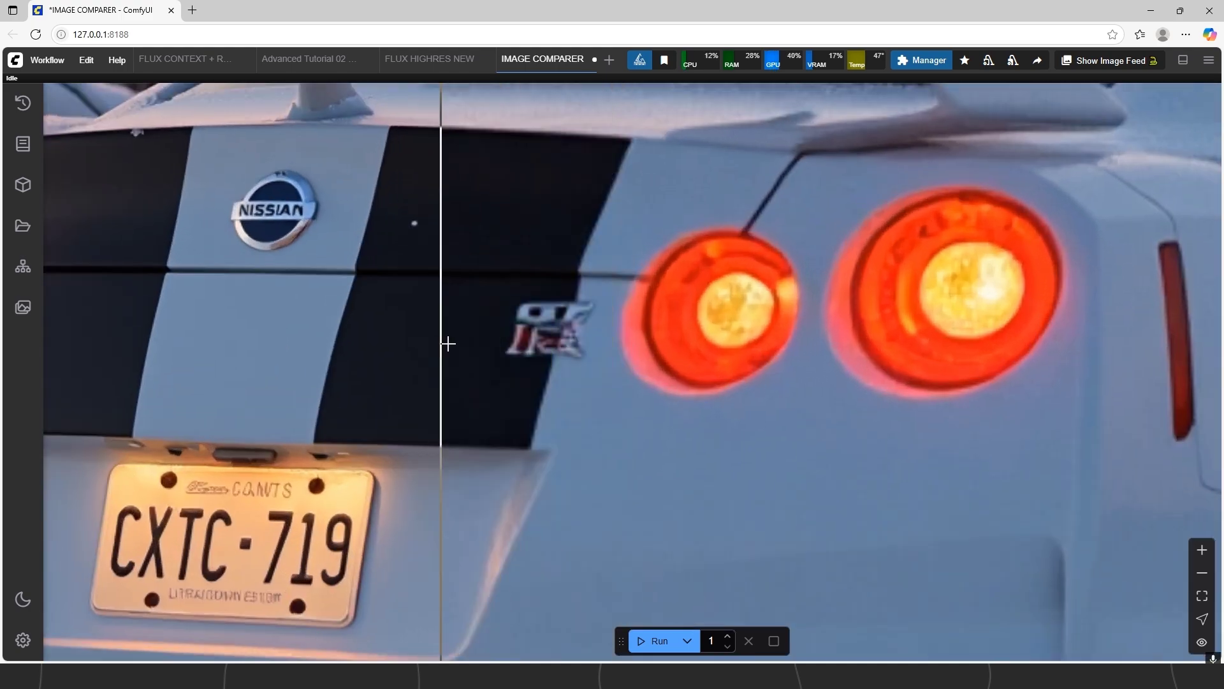
scroll(446, 342, "down", 8)
Compare the side body, door, mirror and wheels, and the whole car, in the first car comparison
scroll(1083, 376, "up", 10)
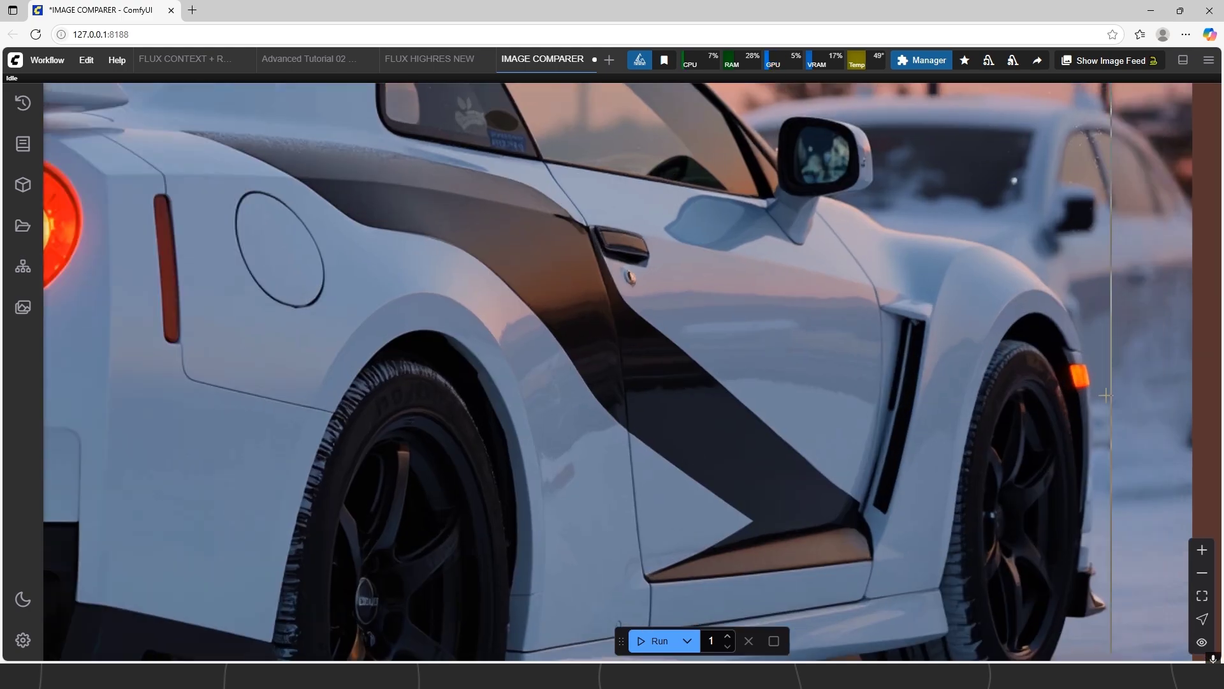
scroll(1166, 381, "down", 6)
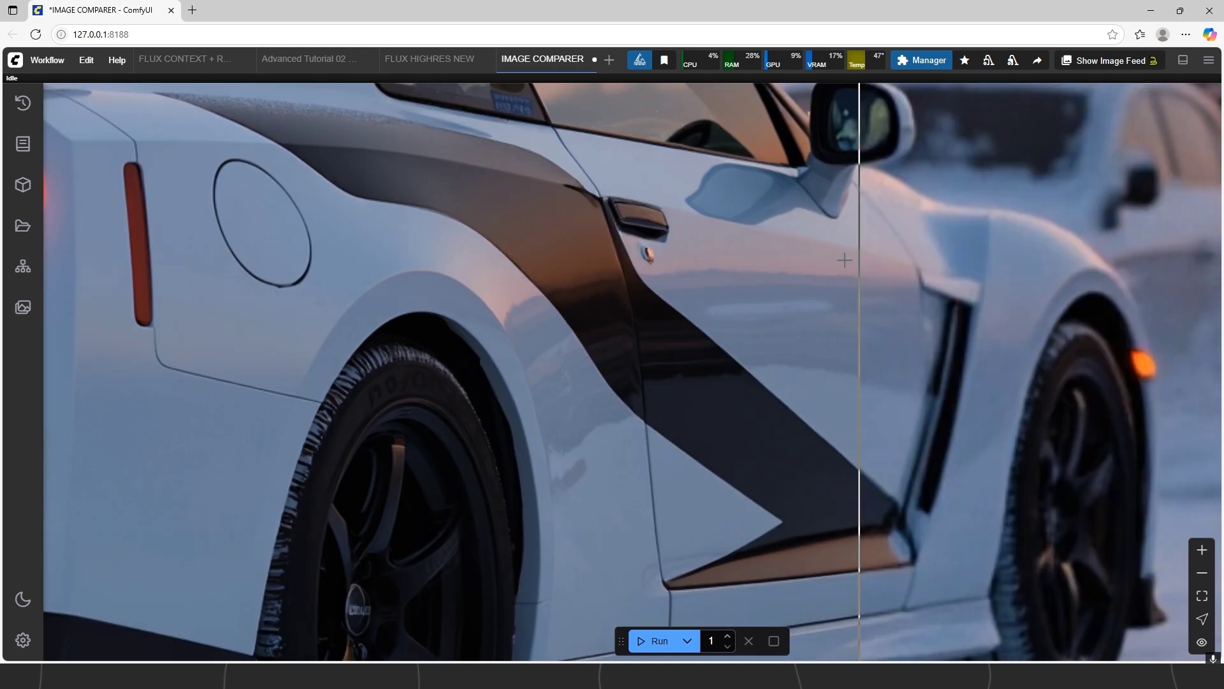
scroll(581, 210, "up", 7)
scroll(943, 236, "down", 13)
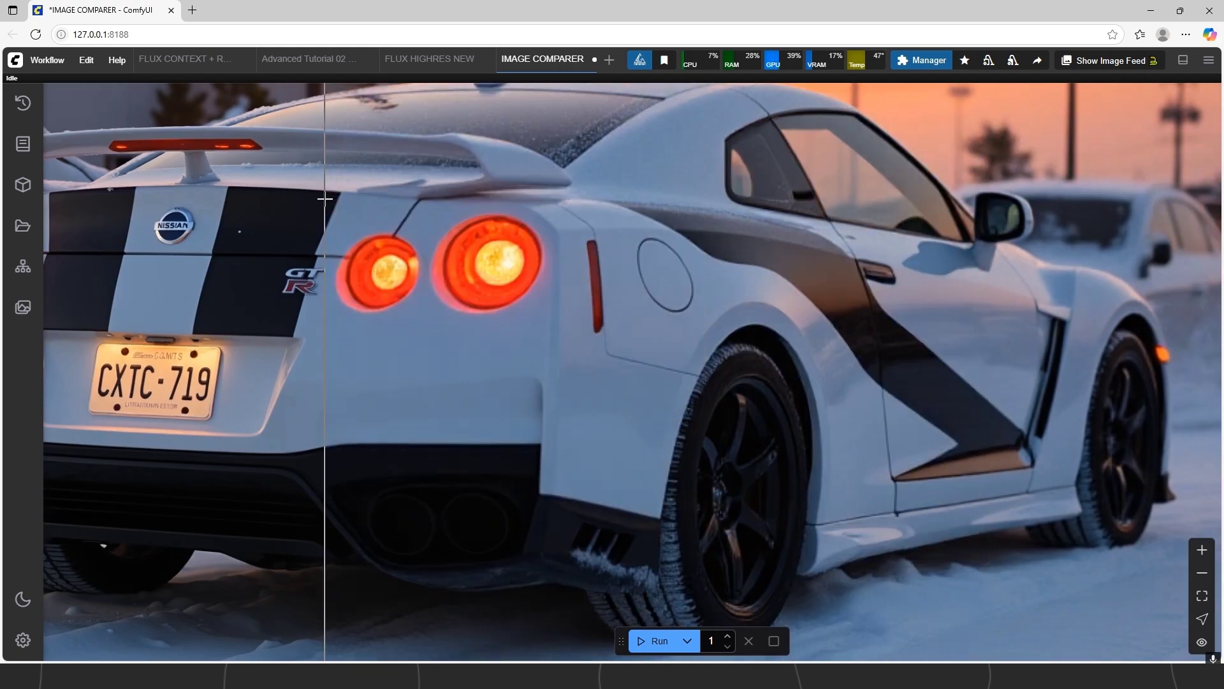
scroll(323, 268, "down", 6)
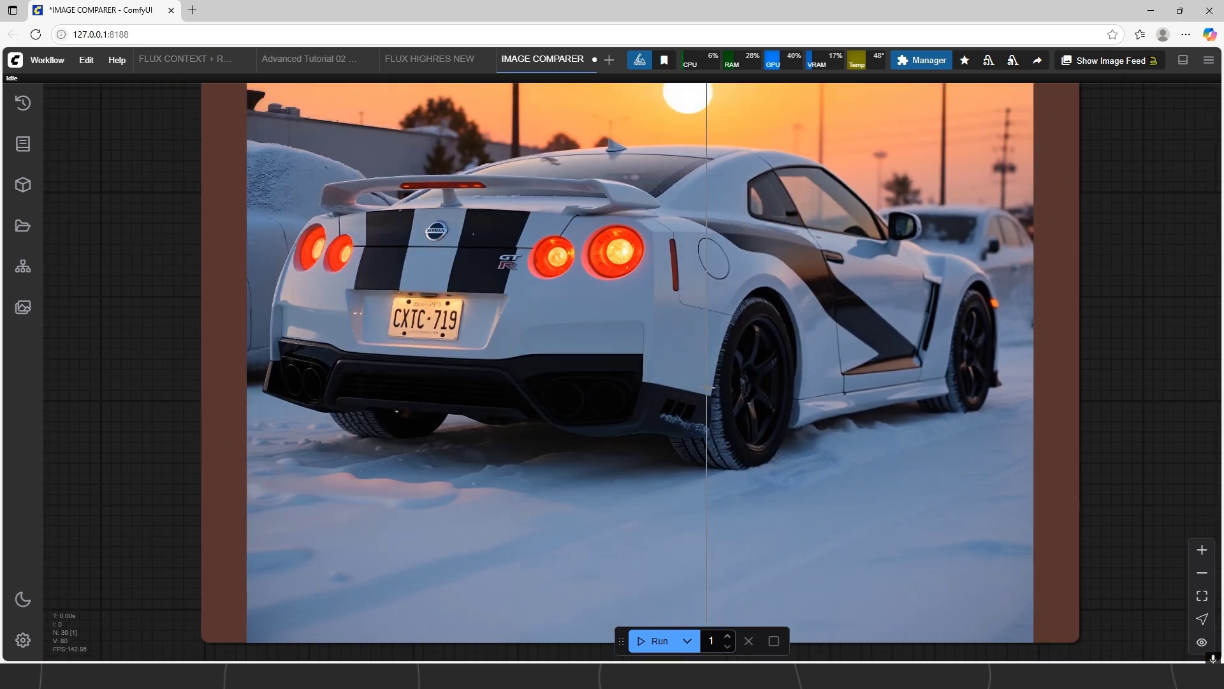
scroll(492, 255, "up", 5)
scroll(637, 318, "down", 5)
scroll(1071, 287, "up", 5)
Read the note below the second car image pair for its steps, denoise and upscale factor
scroll(724, 180, "down", 8)
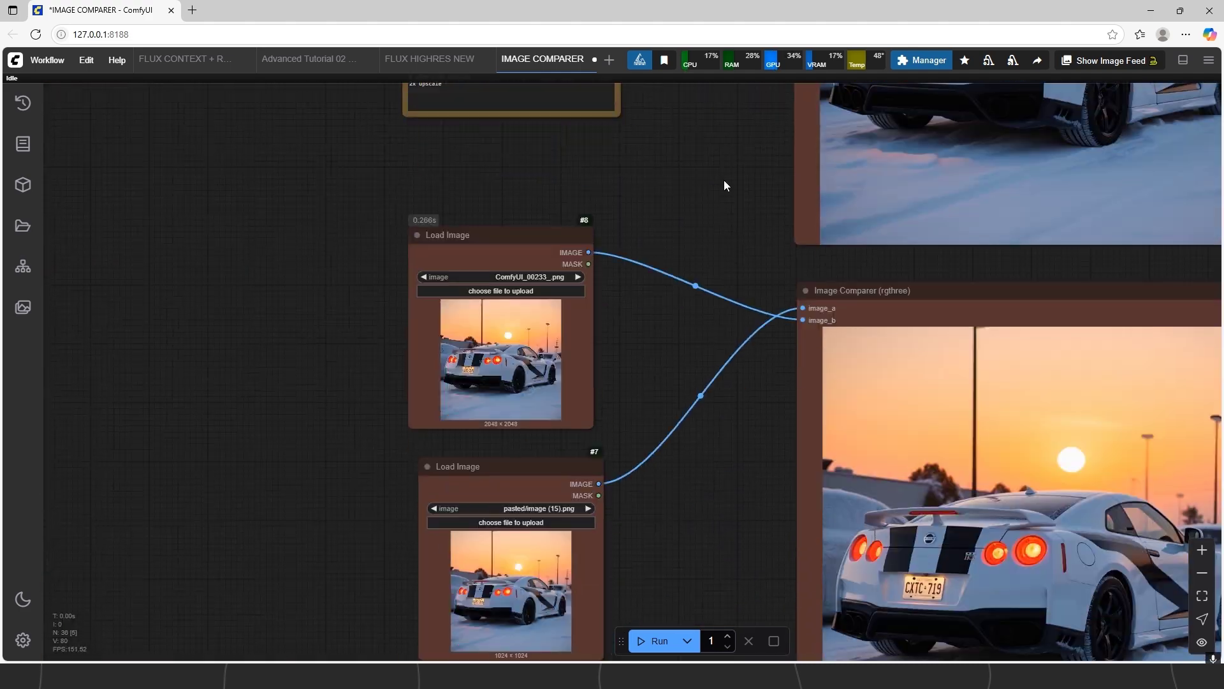
left_click_drag(331, 573, 353, 294)
scroll(395, 431, "up", 8)
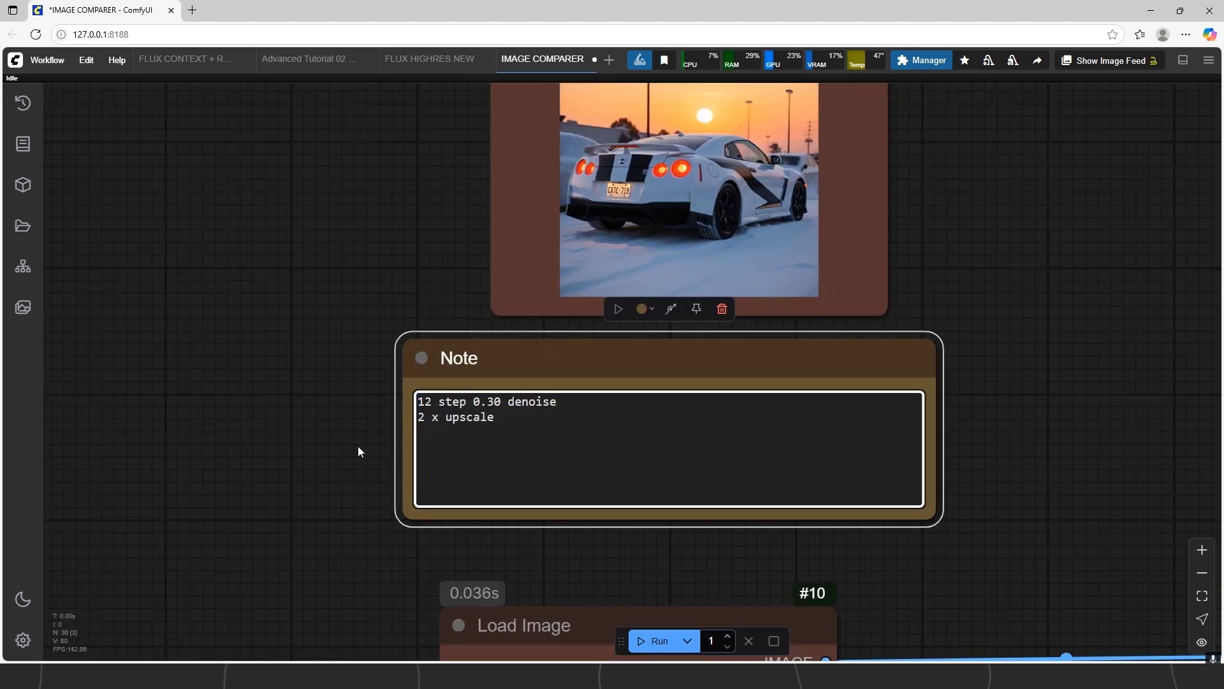
scroll(672, 373, "down", 4)
Compare the spoiler, rear emblem, licence plate and taillights in the second car comparison
scroll(570, 300, "up", 8)
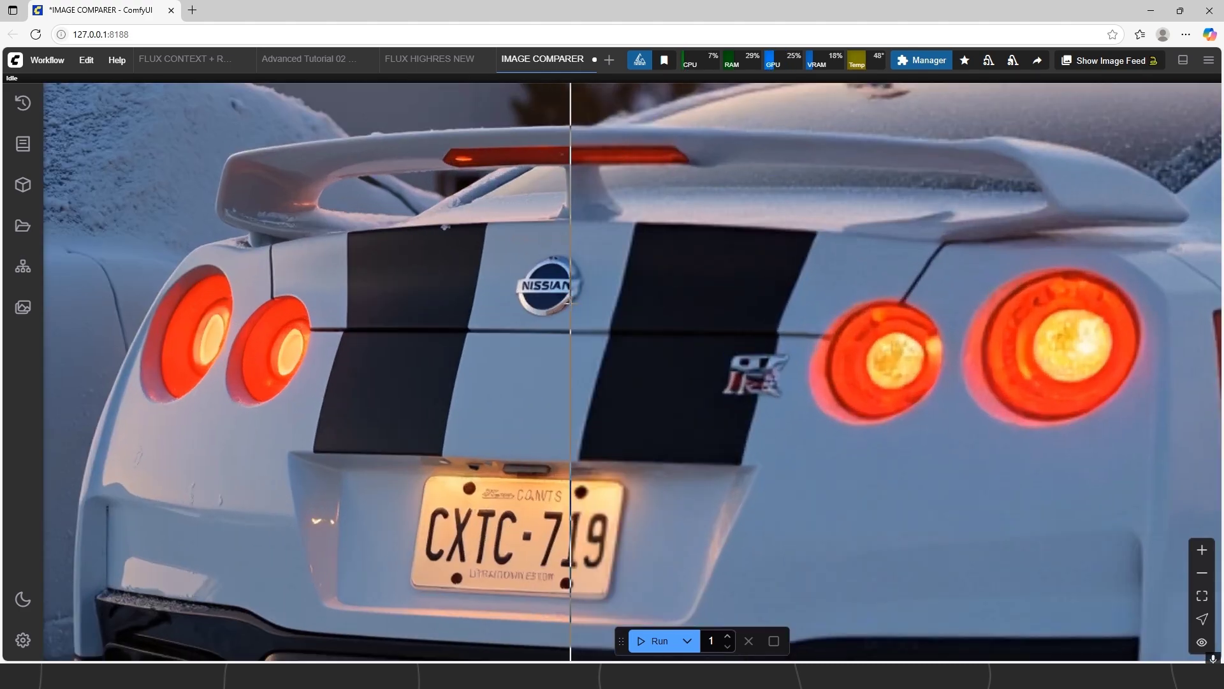
scroll(880, 313, "down", 5)
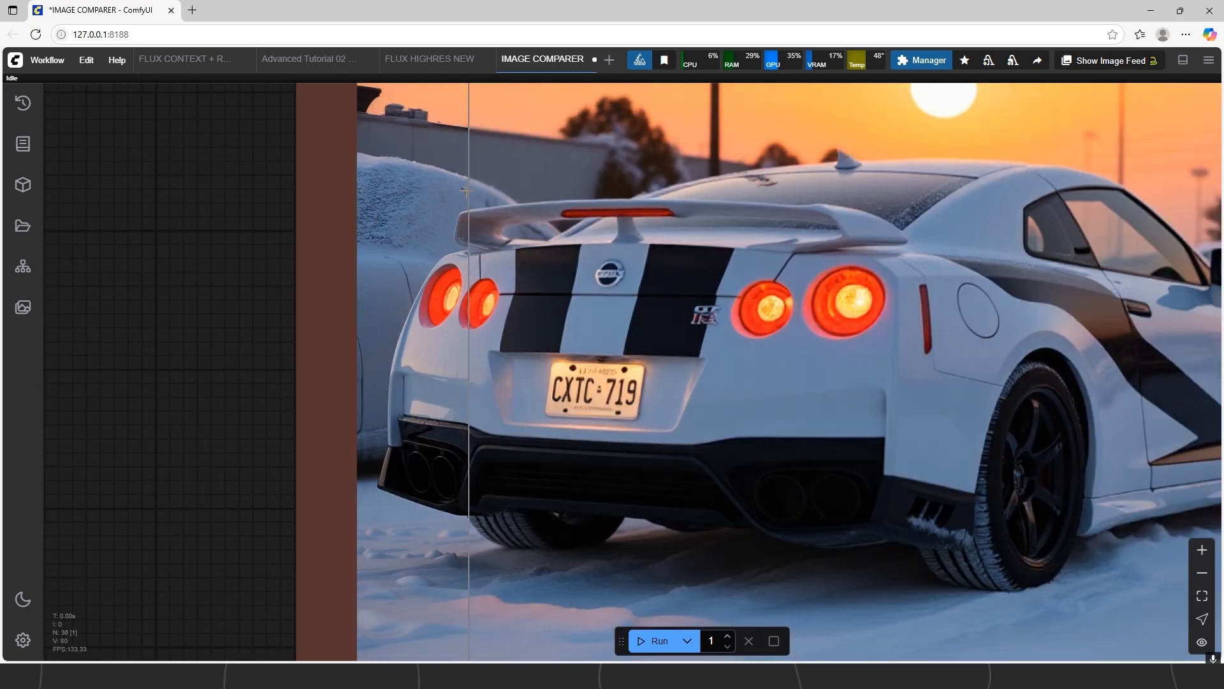
scroll(748, 275, "up", 8)
scroll(358, 285, "down", 4)
scroll(951, 413, "down", 5)
Compare the side windows, mirror, door and front wheel in the second car comparison
scroll(1125, 338, "up", 8)
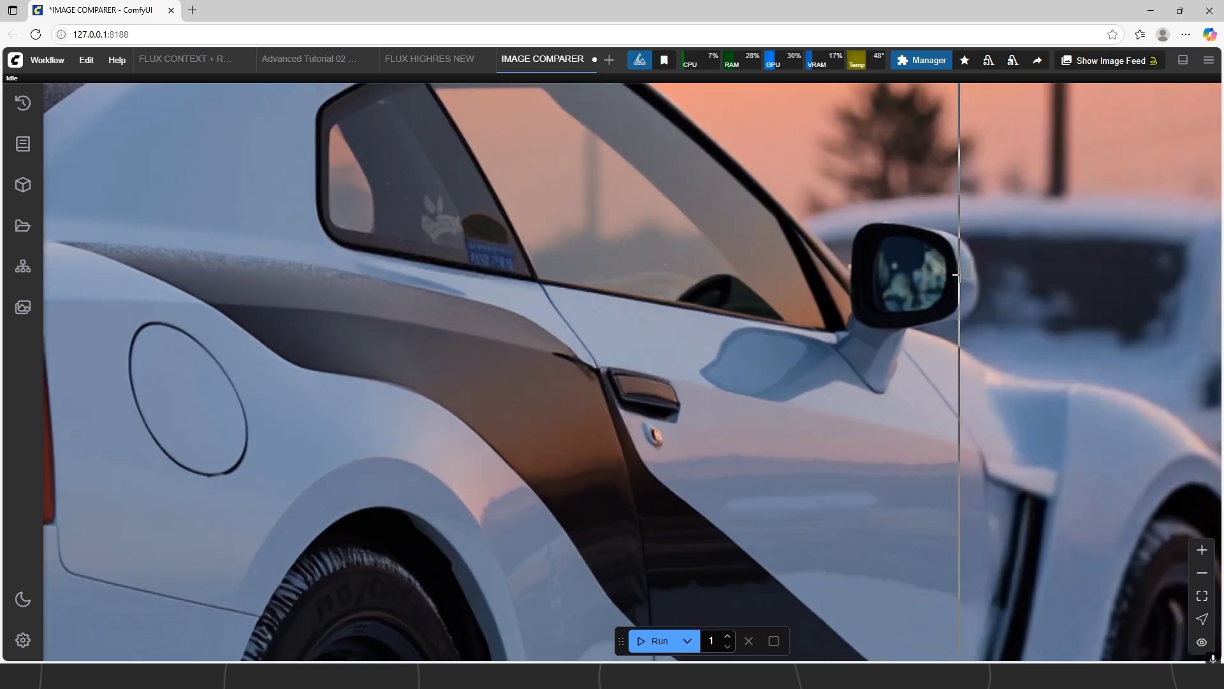
scroll(560, 239, "down", 5)
scroll(970, 268, "up", 5)
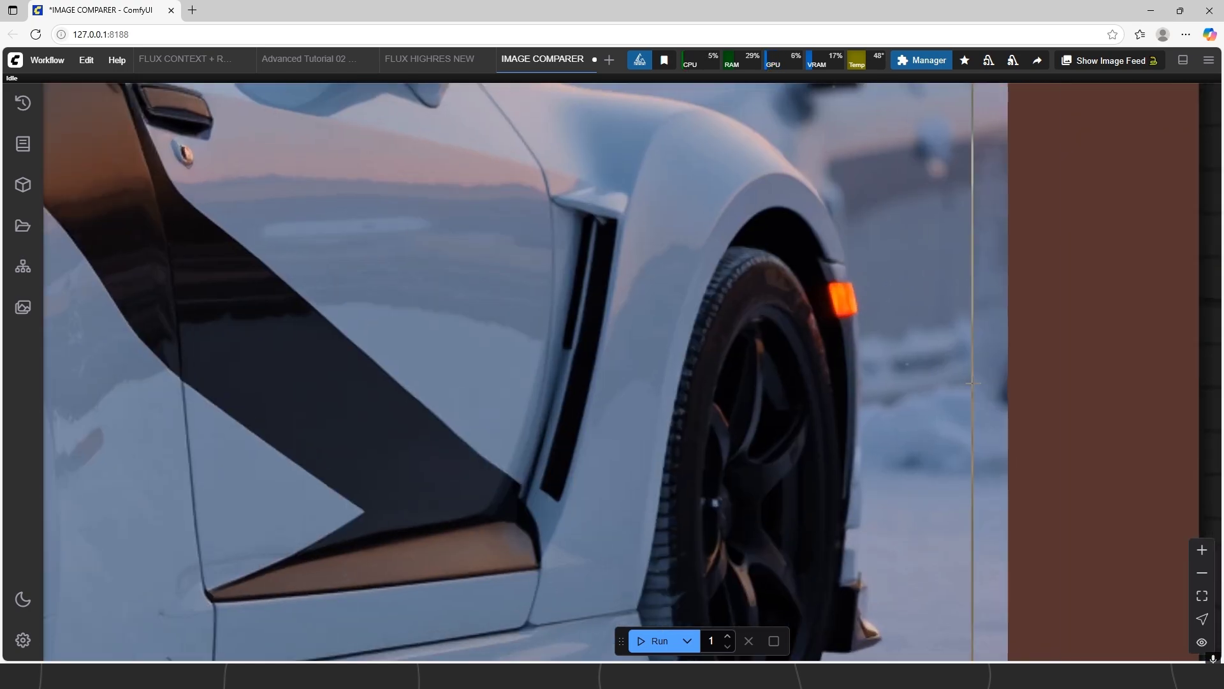
scroll(870, 234, "down", 4)
scroll(954, 303, "down", 4)
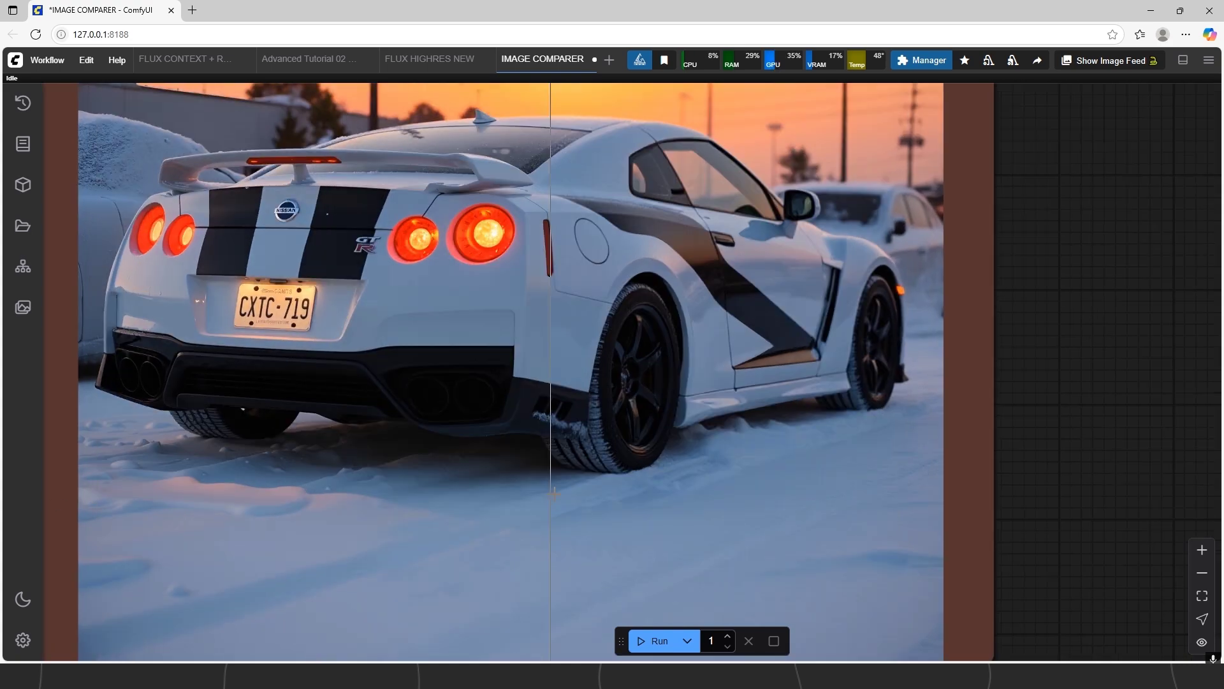
scroll(553, 493, "down", 4)
scroll(902, 255, "up", 7)
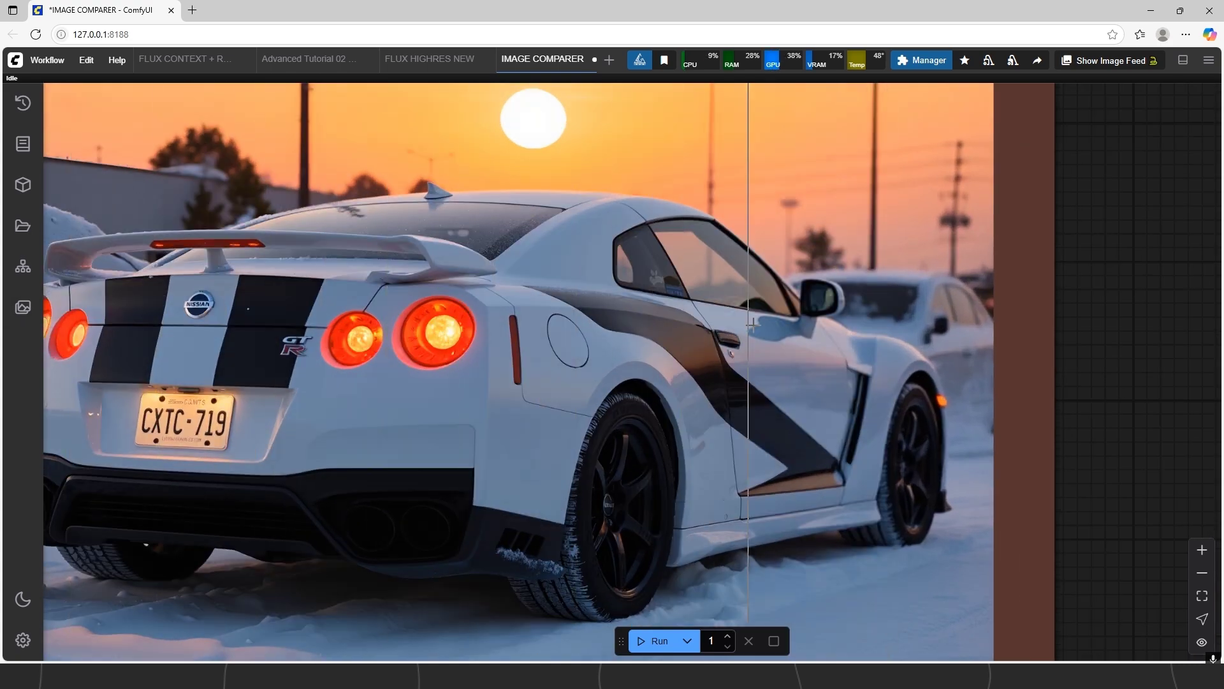
scroll(752, 325, "down", 1)
Read the note below the third car image pair for its steps, denoise and upscale factor
scroll(973, 320, "down", 8)
left_click_drag(423, 418, 497, 105)
left_click_drag(461, 619, 545, 262)
scroll(400, 388, "up", 4)
left_click(399, 388)
scroll(306, 406, "up", 5)
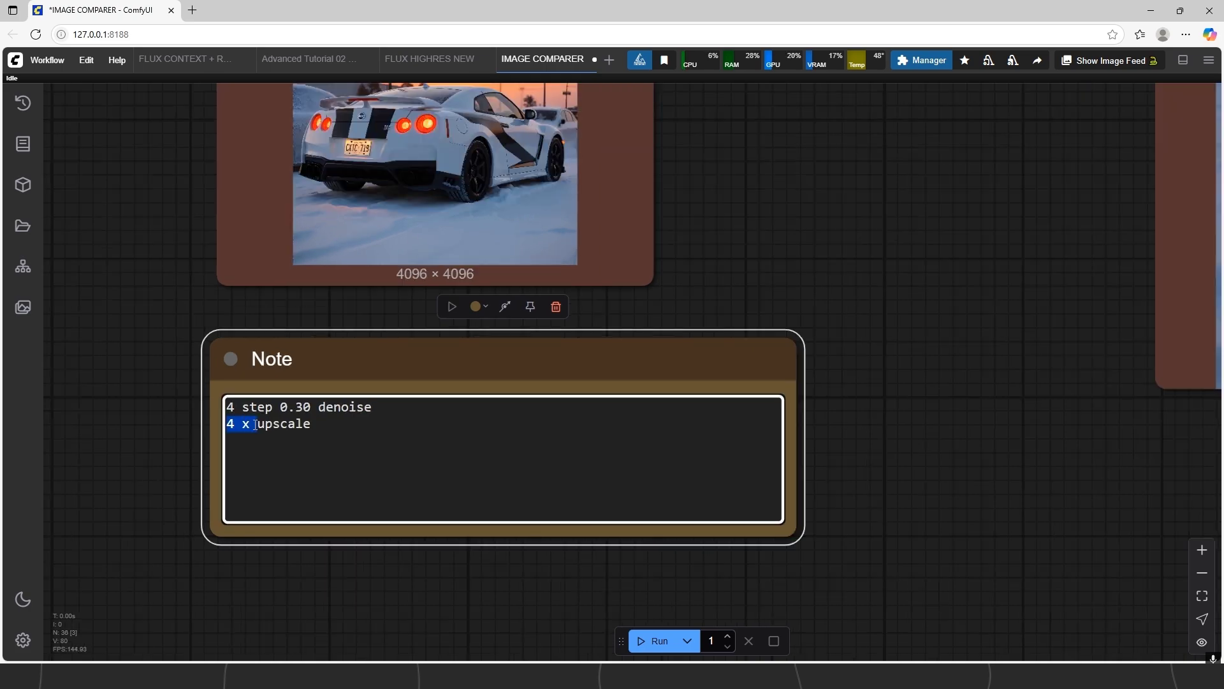
scroll(659, 350, "down", 5)
Compare the emblem, licence plate and taillights at the car's rear in the third car comparison
left_click_drag(659, 350, 404, 341)
scroll(576, 344, "up", 10)
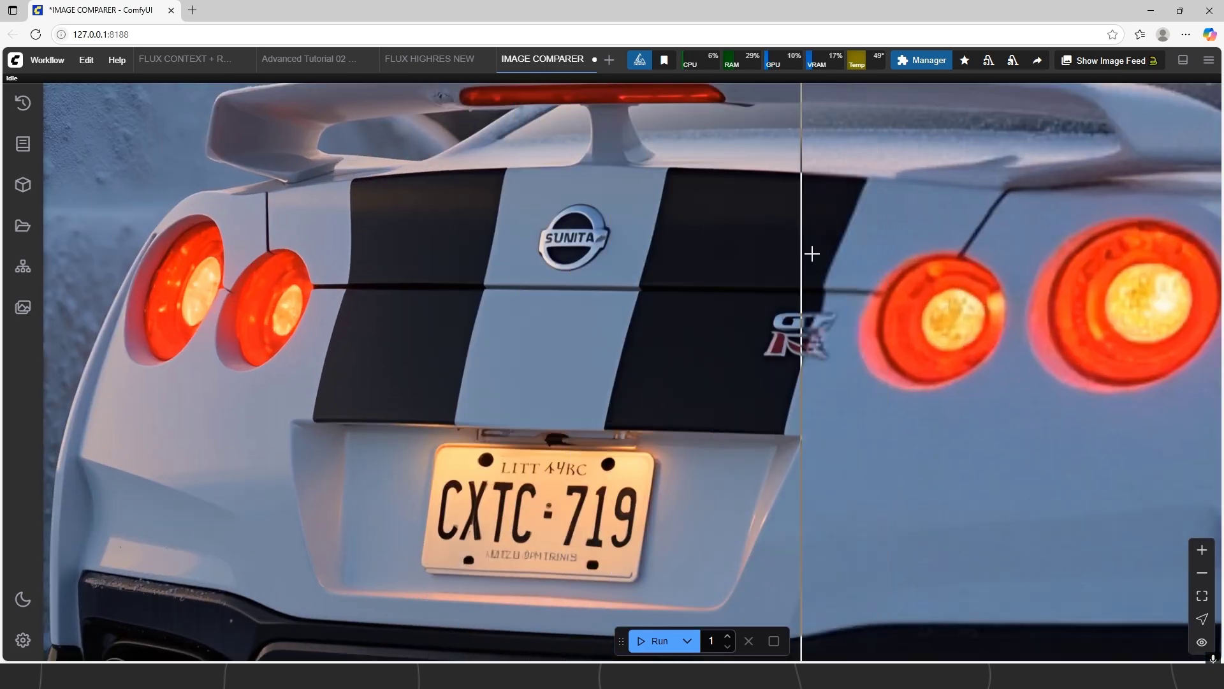
scroll(812, 253, "down", 10)
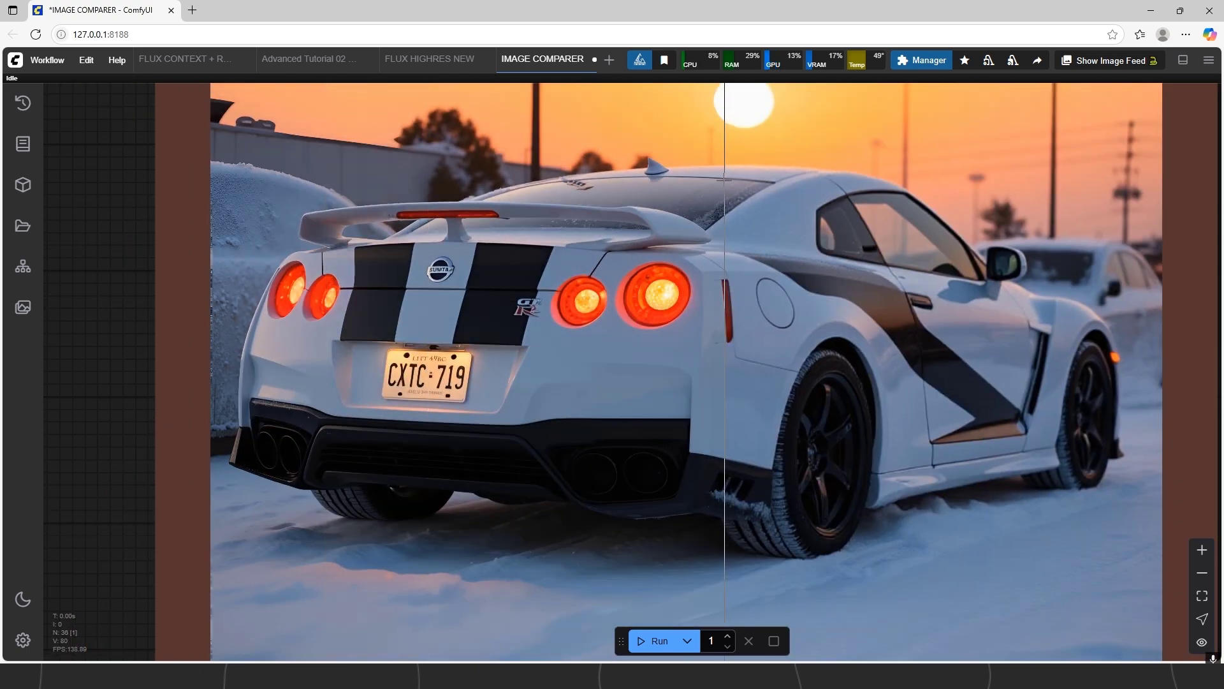
scroll(724, 181, "up", 10)
scroll(575, 214, "down", 10)
Compare the side windows, door stripe, sill and wheels in the third car comparison
scroll(758, 279, "up", 10)
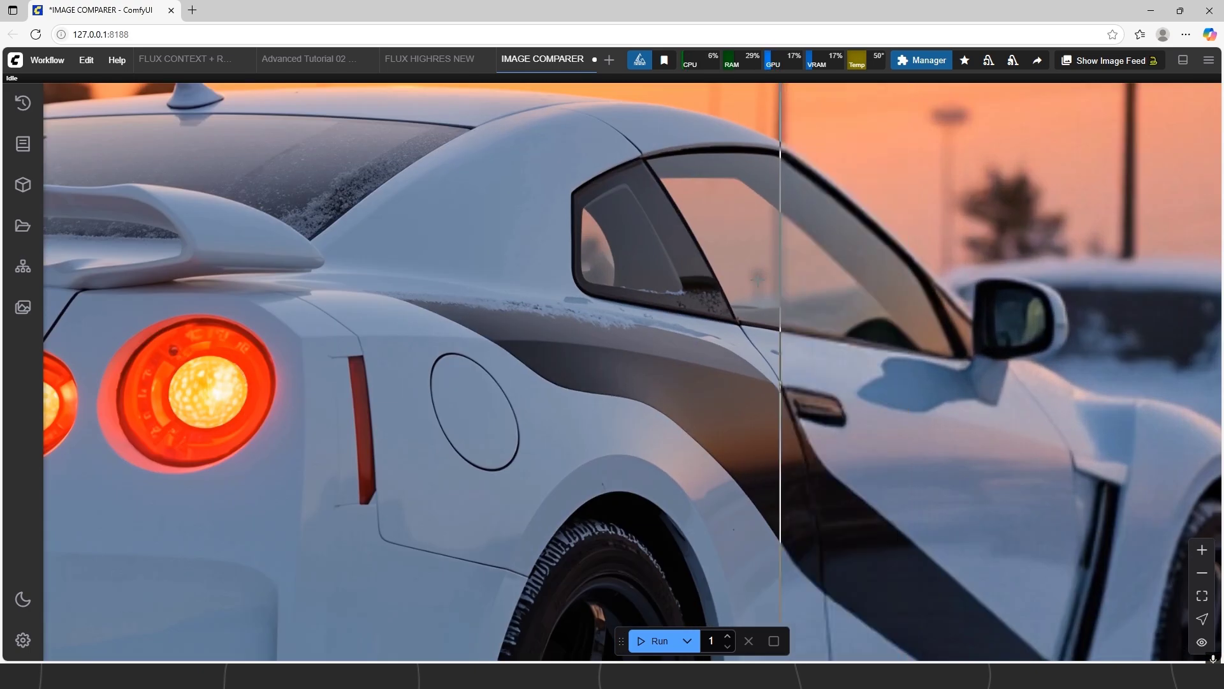
scroll(829, 287, "down", 7)
scroll(701, 542, "up", 6)
scroll(587, 547, "down", 6)
scroll(848, 533, "up", 13)
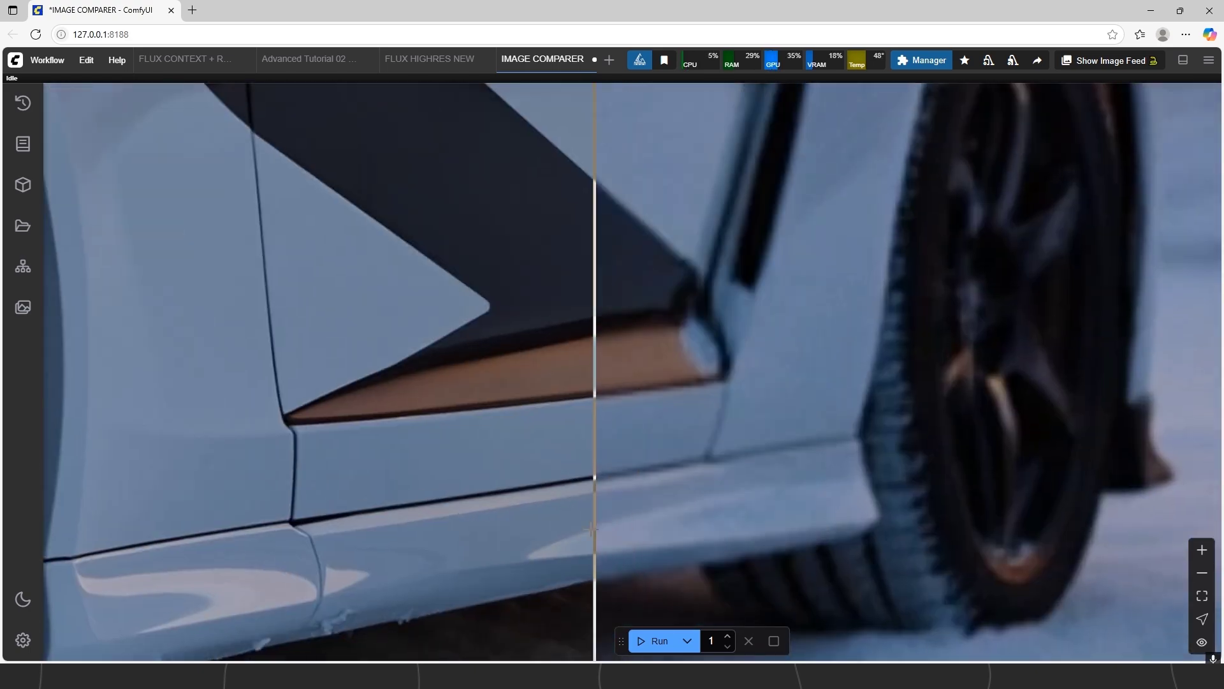
scroll(546, 535, "down", 6)
scroll(776, 389, "up", 3)
scroll(742, 389, "down", 6)
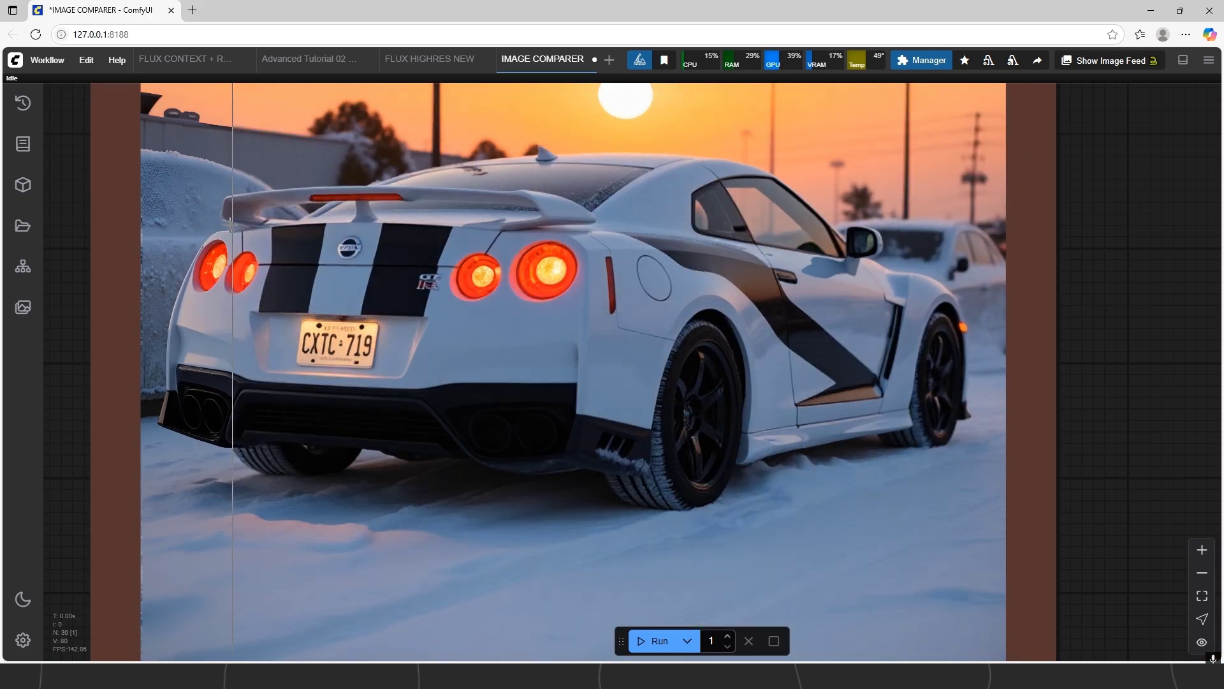
Go to the living room comparisons and read the note below the first image pair for its settings
left_click_drag(427, 224, 508, 362)
scroll(417, 330, "down", 7)
left_click_drag(942, 459, 893, 344)
scroll(893, 344, "down", 5)
left_click_drag(912, 548, 548, 456)
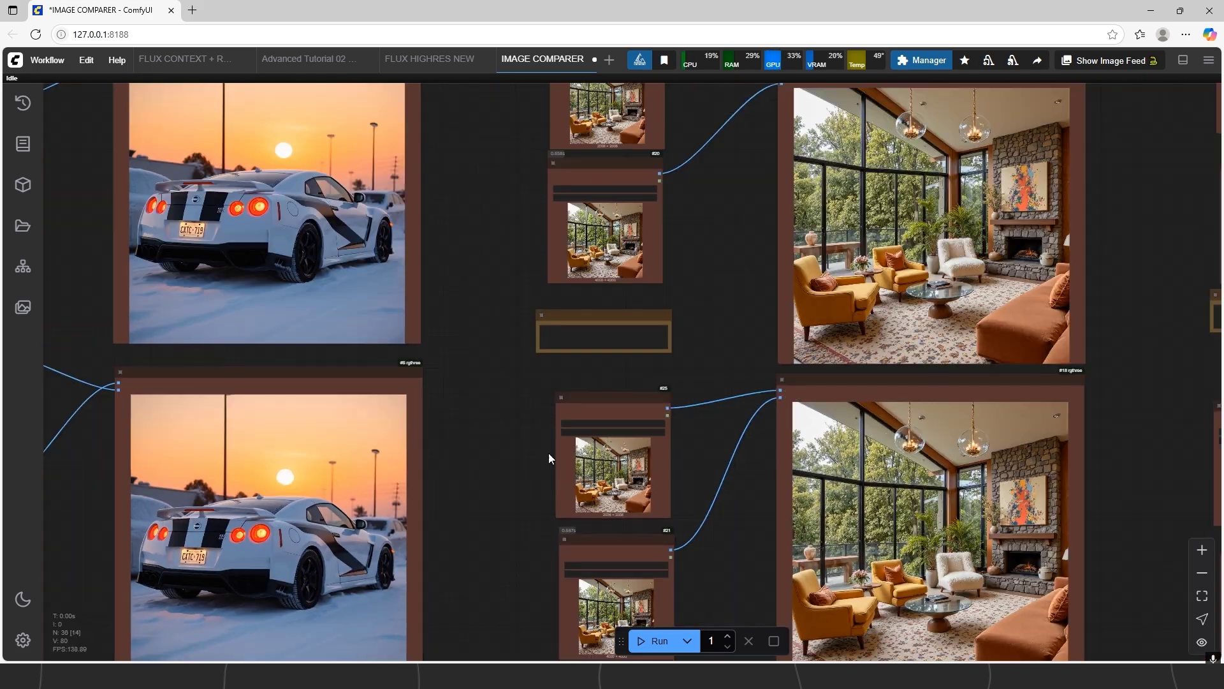
scroll(561, 395, "down", 3)
scroll(575, 335, "up", 10)
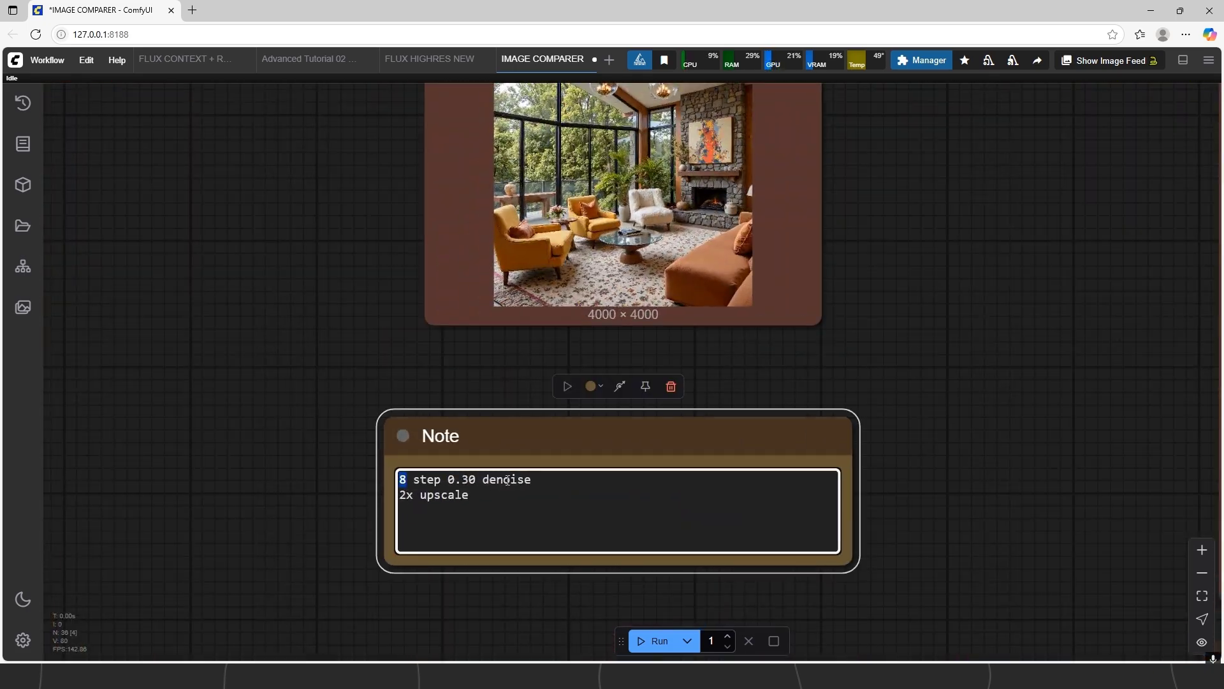
scroll(946, 317, "down", 2)
Compare the vase, foliage, armchairs and plants in the first living room comparison
left_click_drag(946, 316, 116, 375)
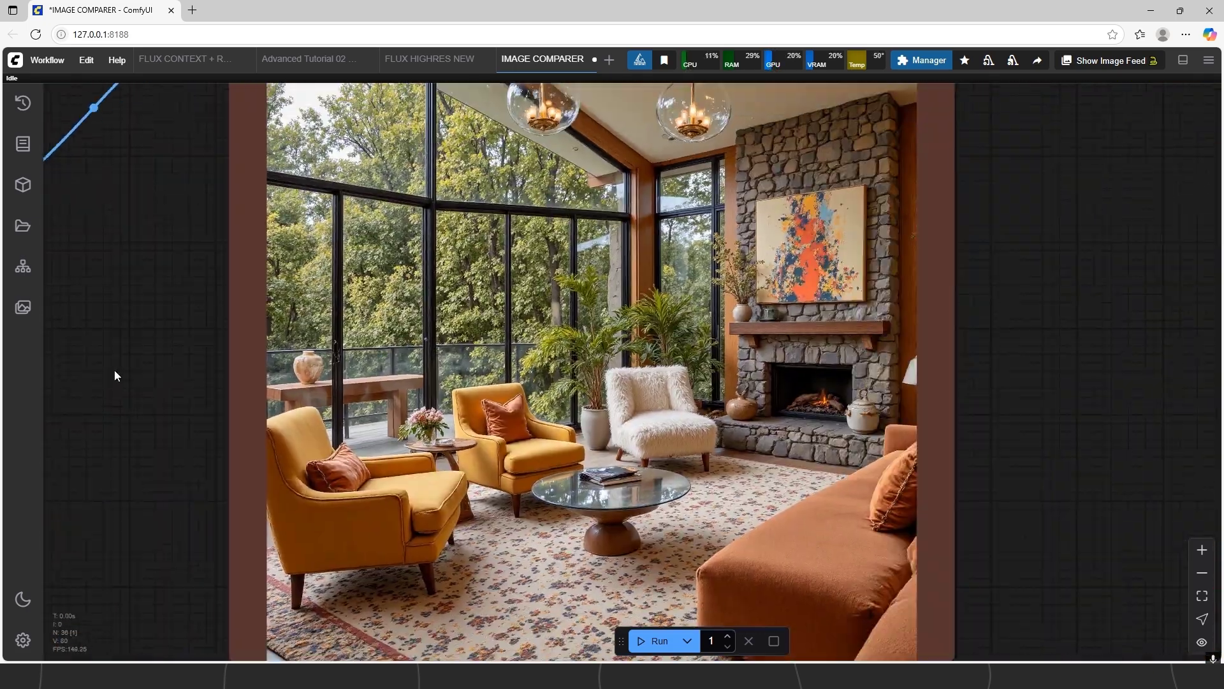
scroll(364, 395, "up", 10)
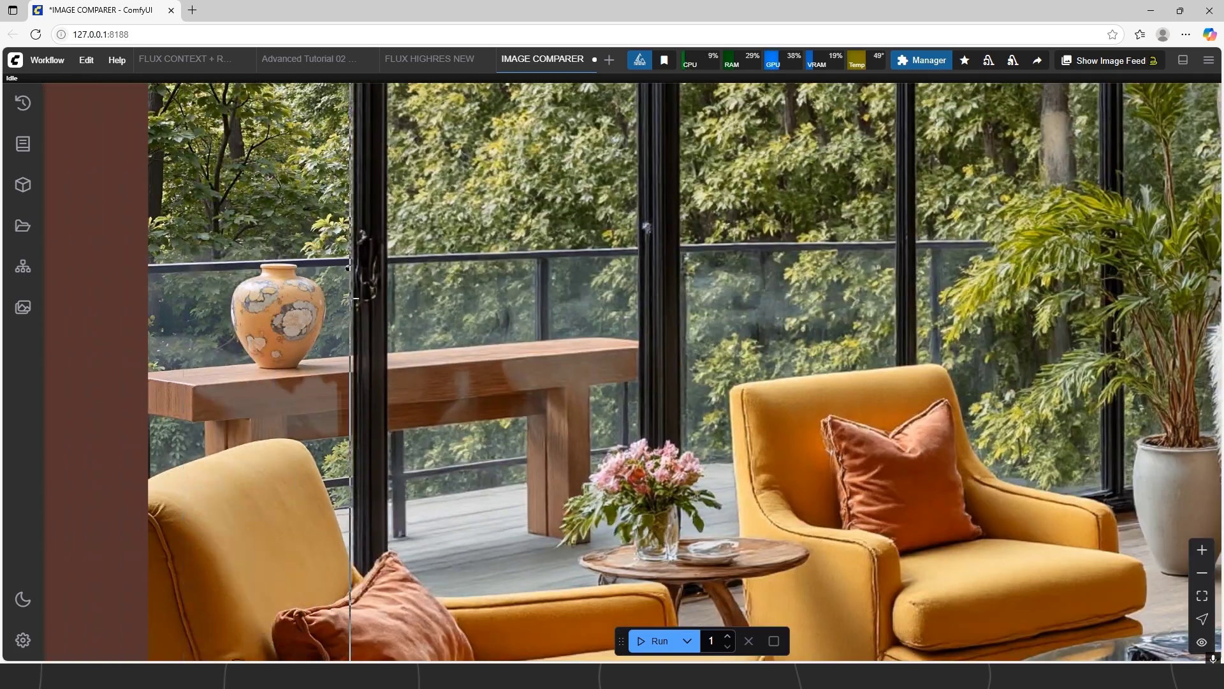
scroll(764, 297, "down", 5)
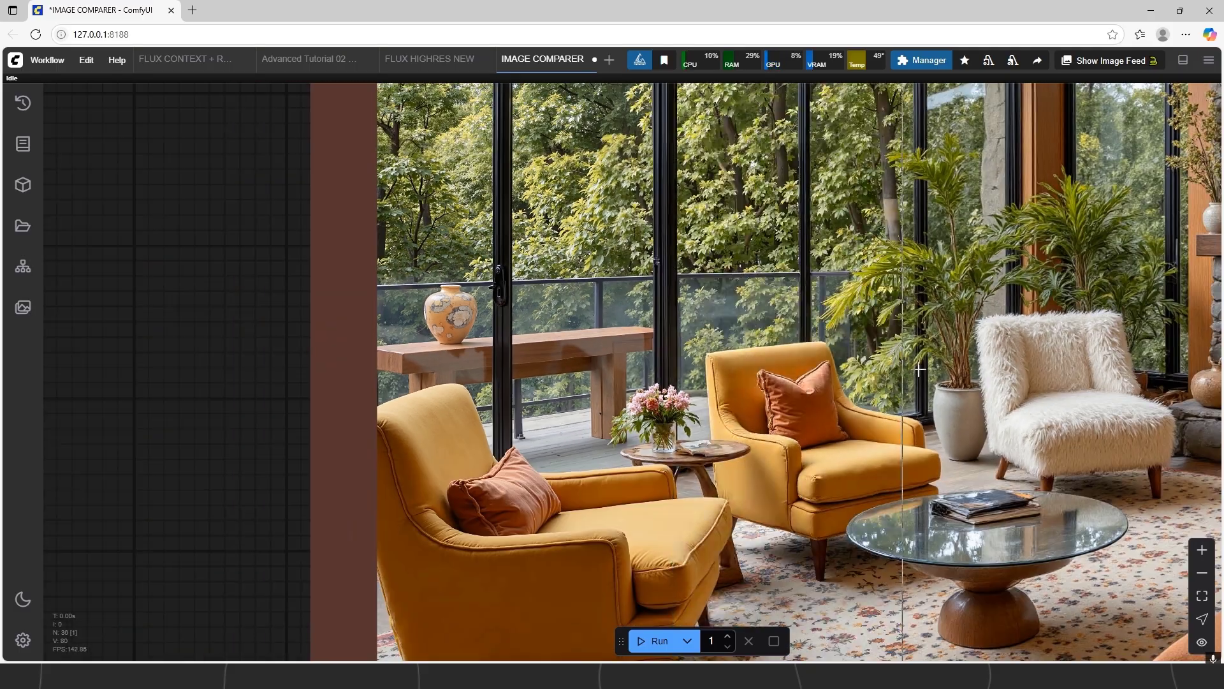
scroll(901, 382, "up", 5)
scroll(268, 322, "down", 1)
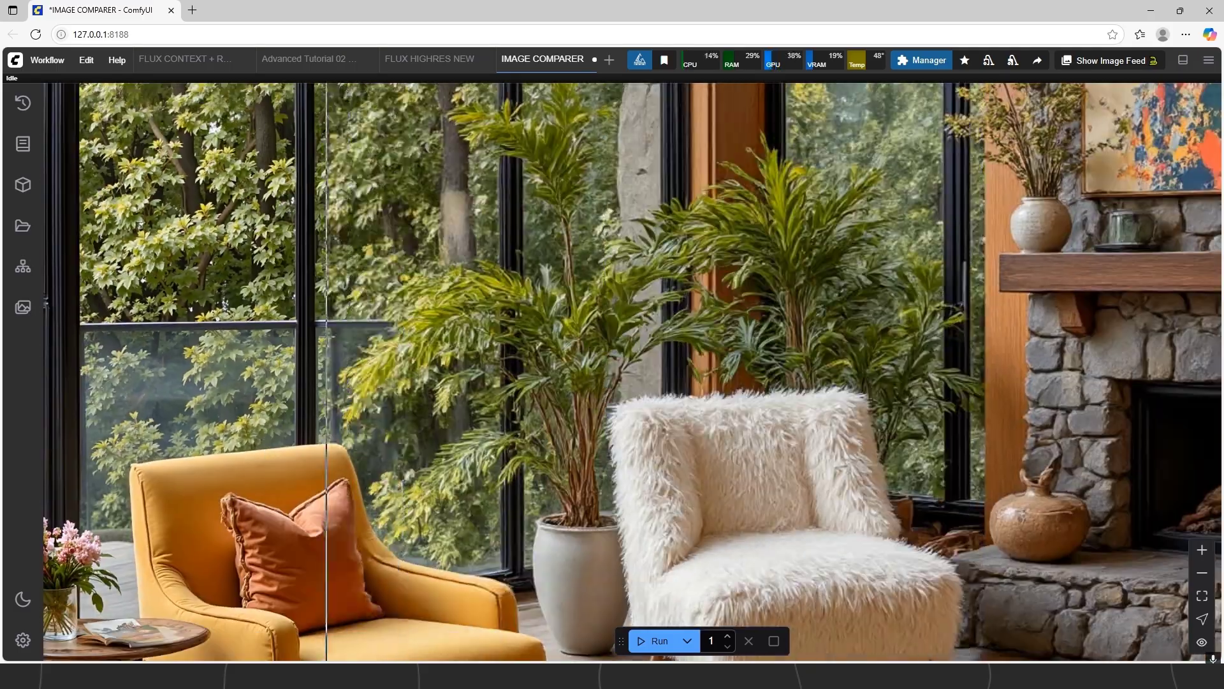
Compare the painting, mantel, stonework, fireplace and fluffy chair in the first living room comparison
scroll(327, 382, "down", 3)
scroll(916, 185, "up", 10)
scroll(609, 338, "down", 5)
scroll(623, 173, "up", 4)
scroll(975, 255, "down", 5)
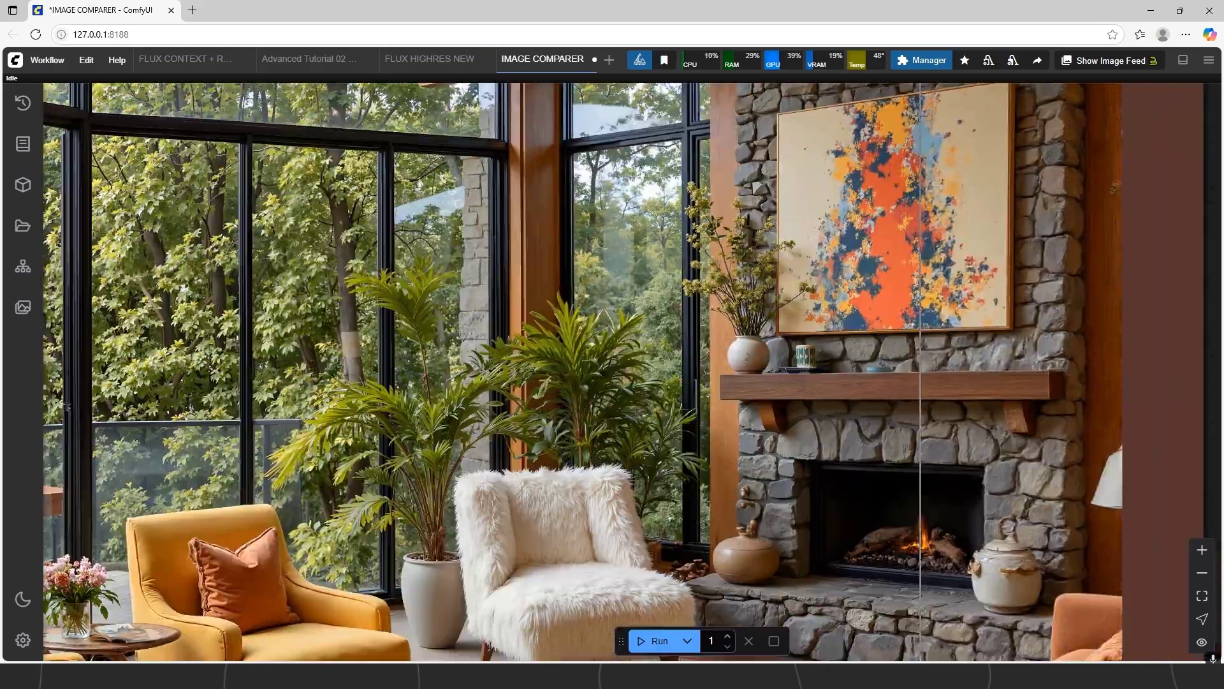
scroll(892, 210, "up", 6)
scroll(864, 287, "up", 5)
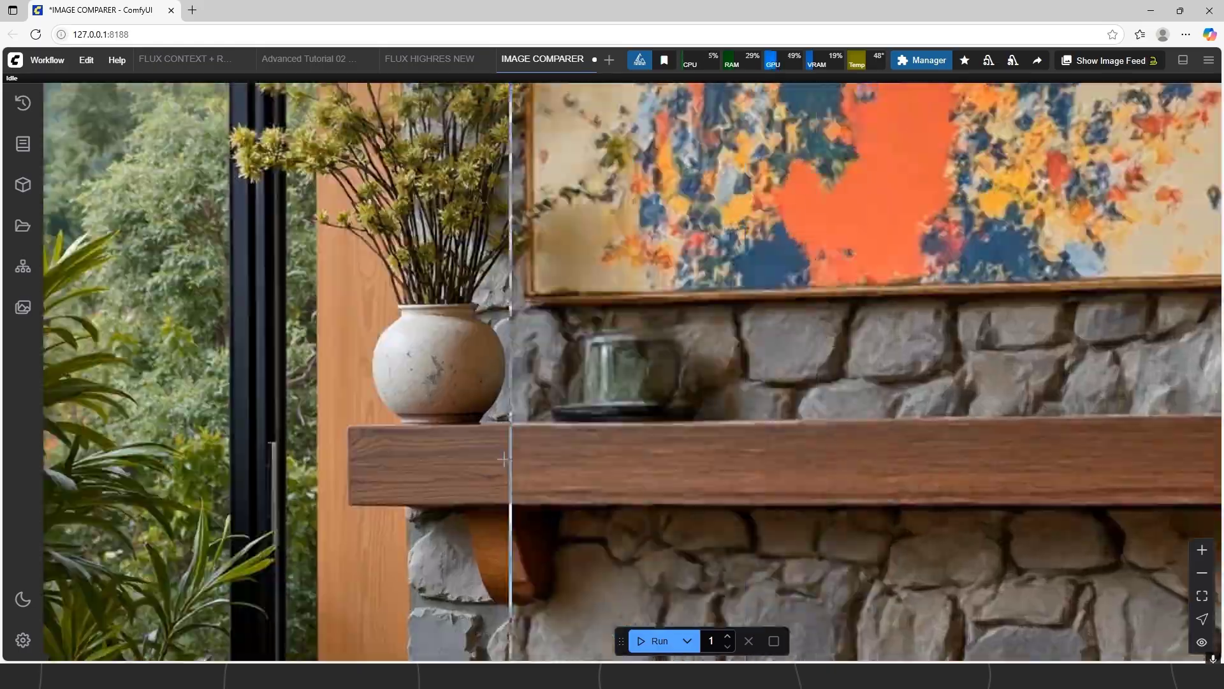
scroll(639, 416, "down", 2)
scroll(476, 372, "down", 10)
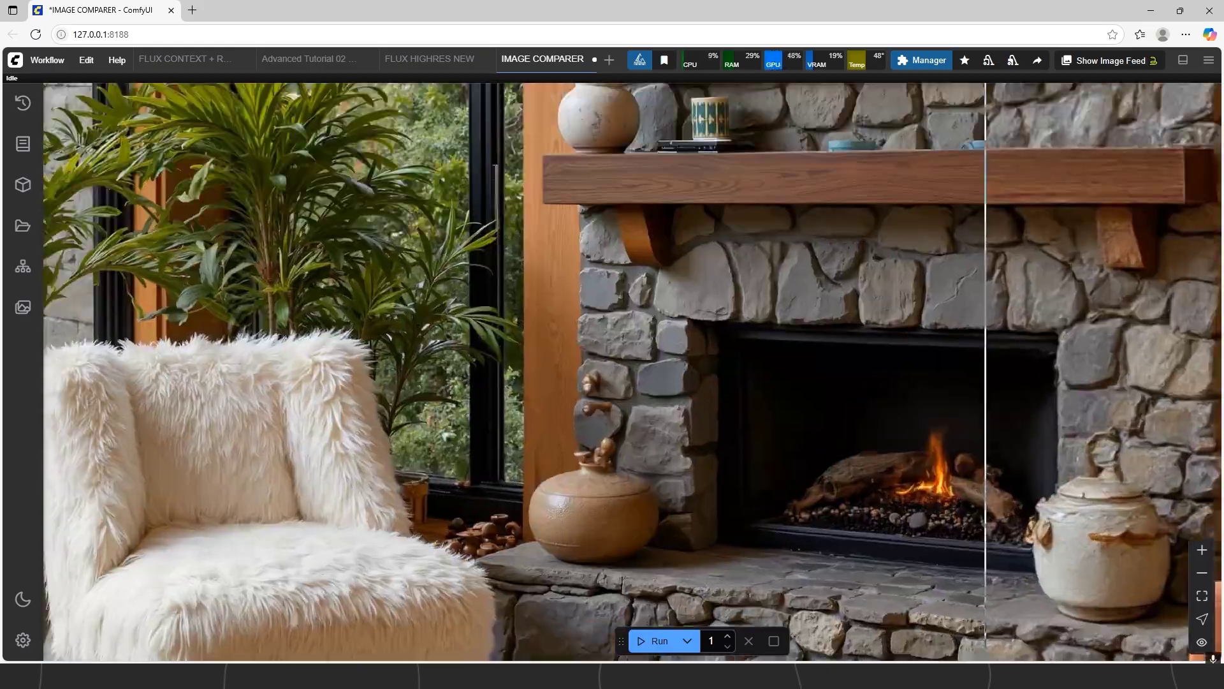
scroll(476, 373, "down", 5)
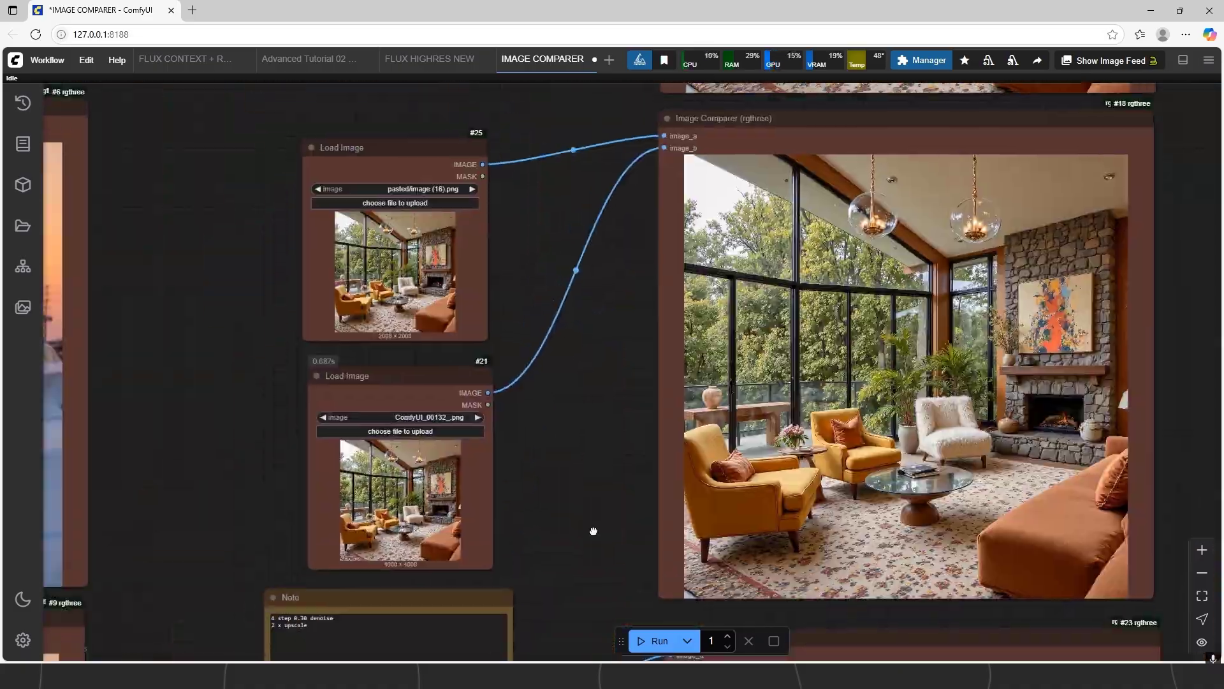
Go to the second living room comparison and compare its vase, bench, trees and armchairs
left_click_drag(593, 529, 614, 383)
scroll(303, 486, "up", 10)
scroll(236, 495, "down", 5)
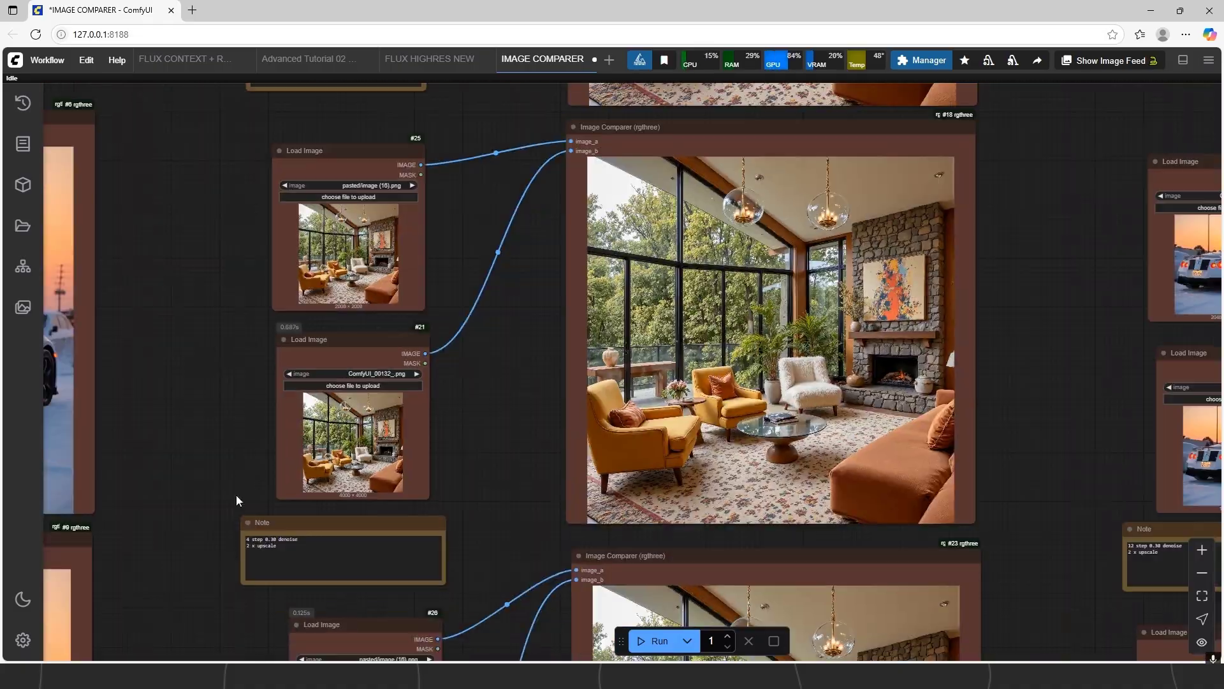
scroll(895, 248, "up", 10)
scroll(674, 472, "up", 5)
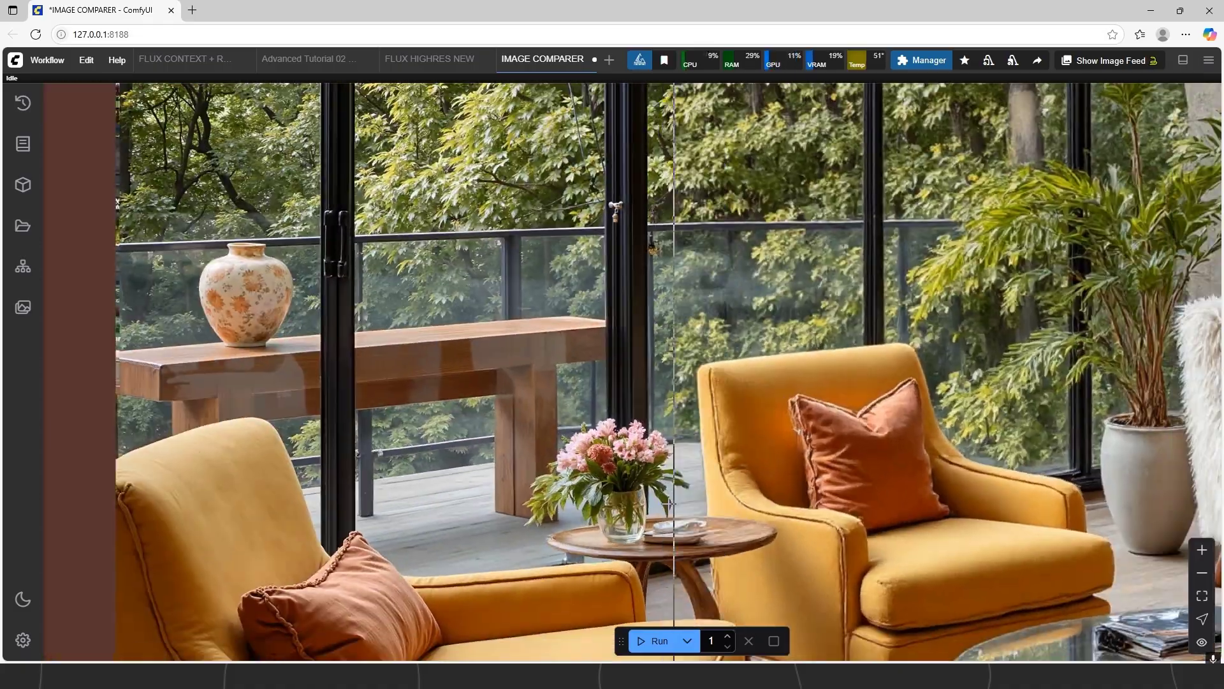
Compare the flowers, side table, armchair and orange cushion in the second living room comparison
scroll(733, 280, "down", 4)
scroll(695, 587, "up", 9)
scroll(637, 453, "up", 1)
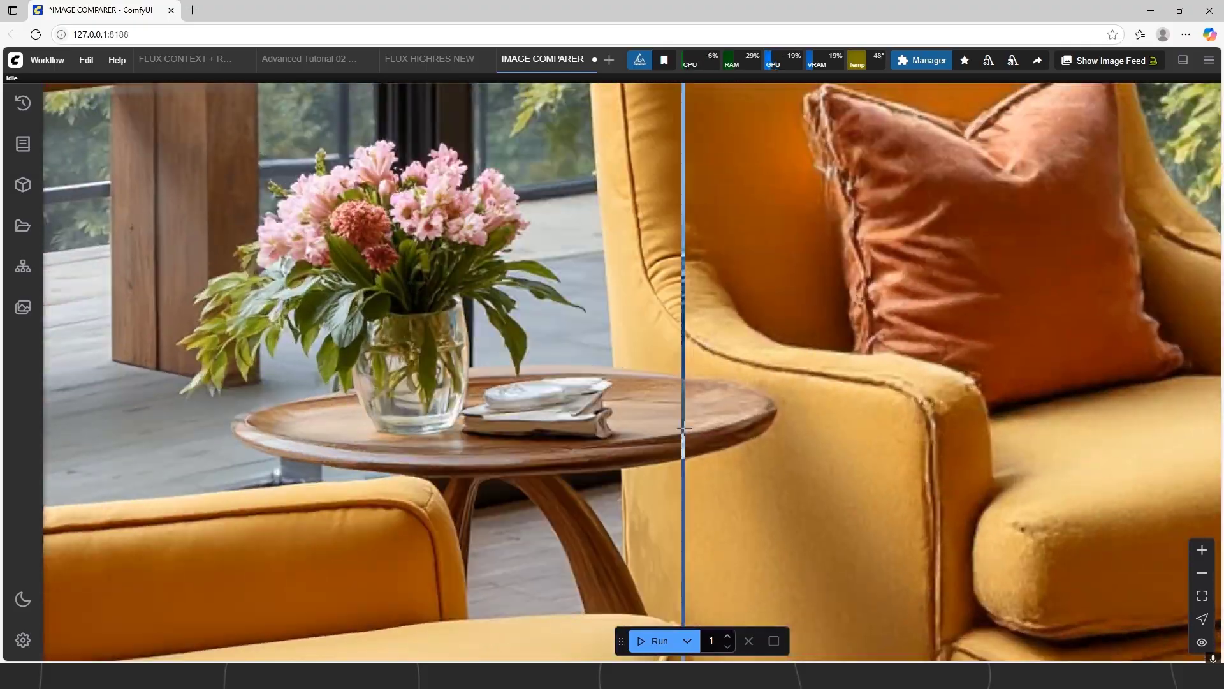
scroll(654, 431, "down", 5)
scroll(905, 510, "up", 6)
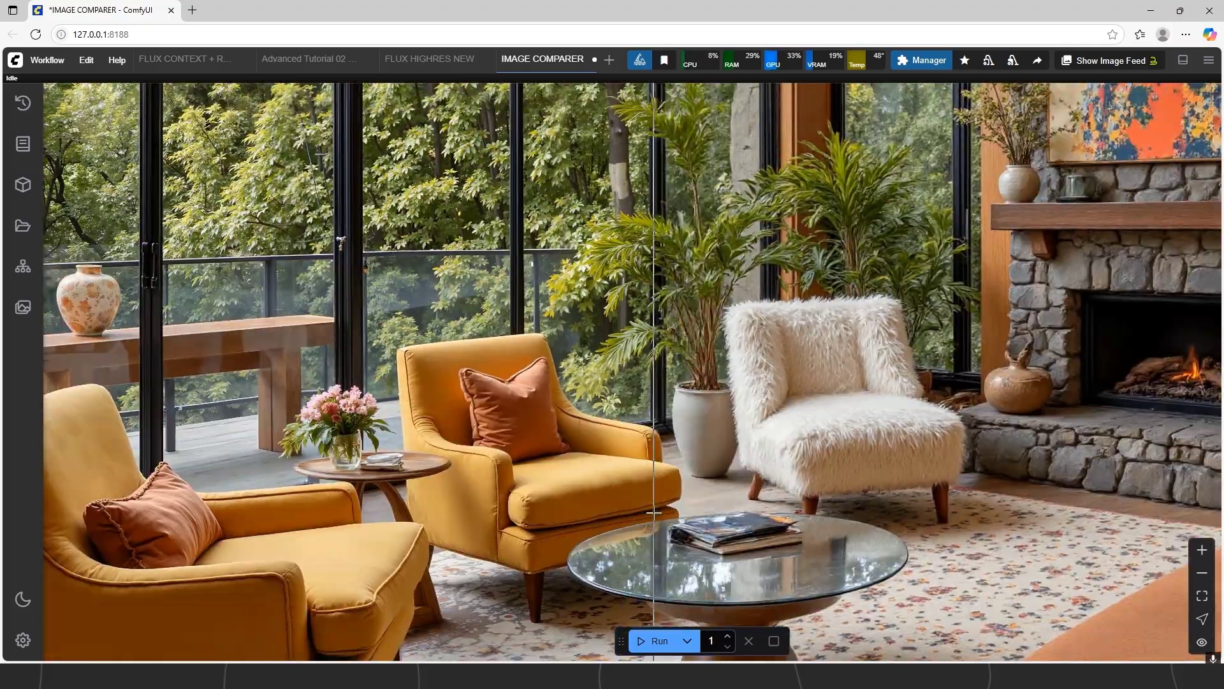
Compare the plants, fluffy chair, stonework and fireplace in the second living room comparison
scroll(410, 414, "down", 5)
scroll(642, 461, "up", 7)
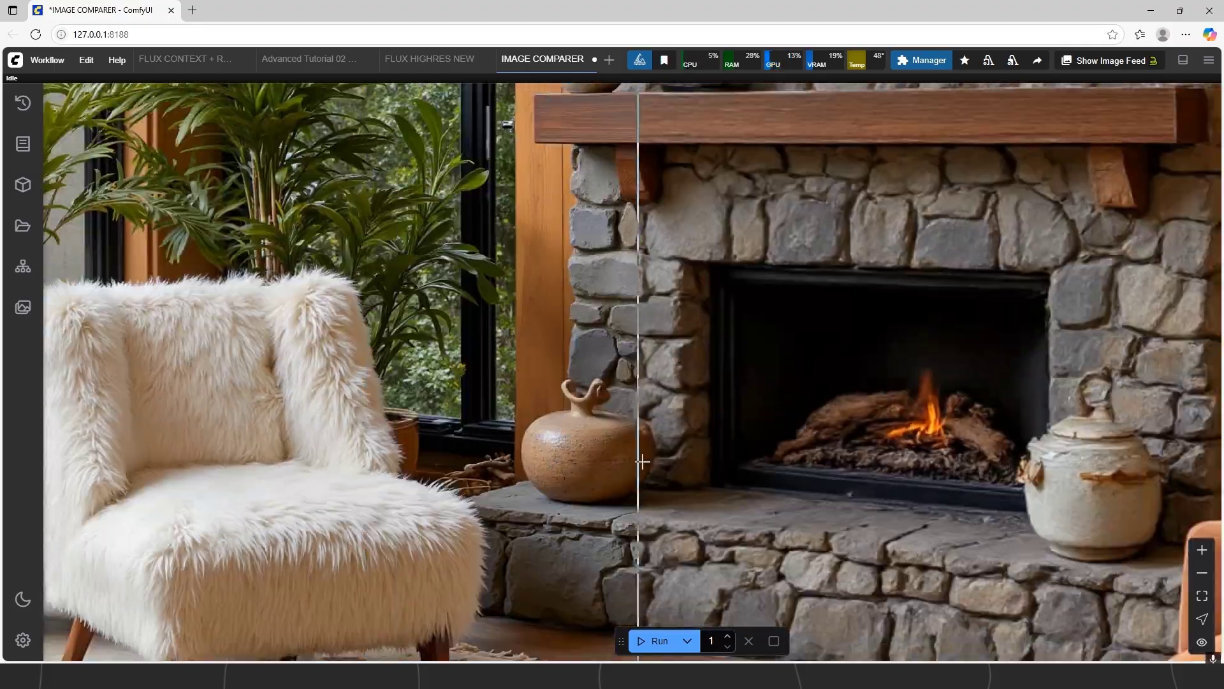
scroll(1116, 447, "down", 5)
scroll(587, 319, "up", 6)
scroll(410, 446, "down", 6)
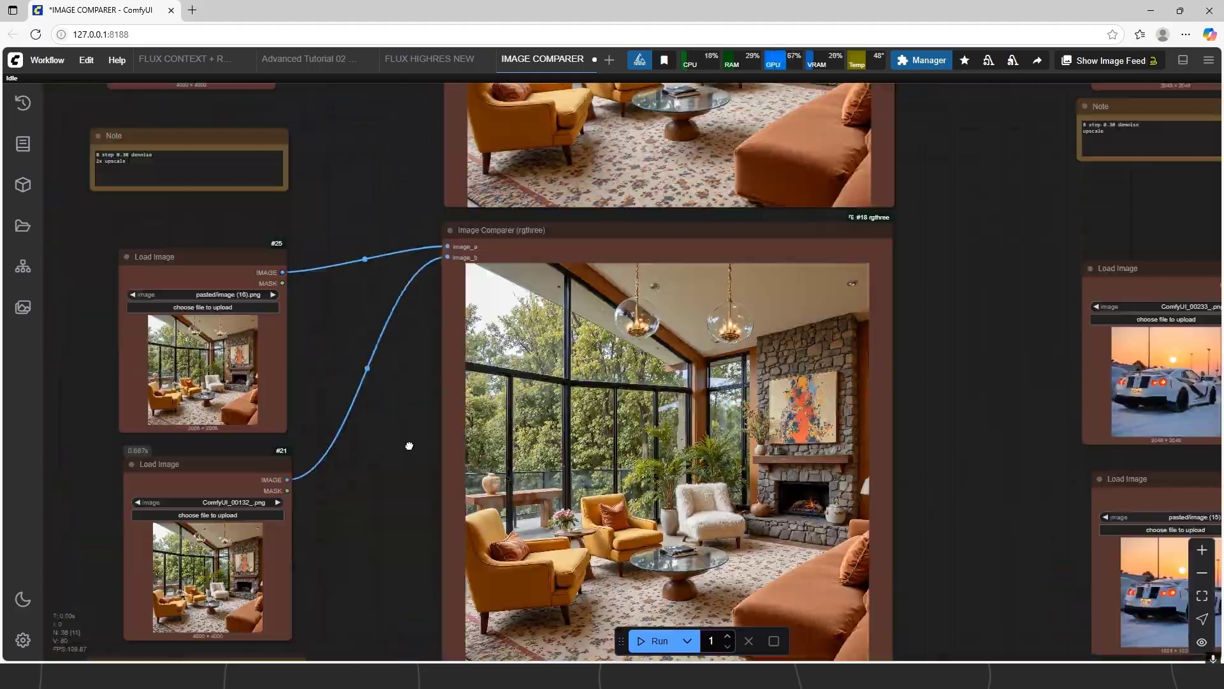
Read the notes below the second and third living room image pairs, highlighting the 0.60 denoise value in the third
scroll(641, 287, "up", 8)
scroll(894, 321, "down", 7)
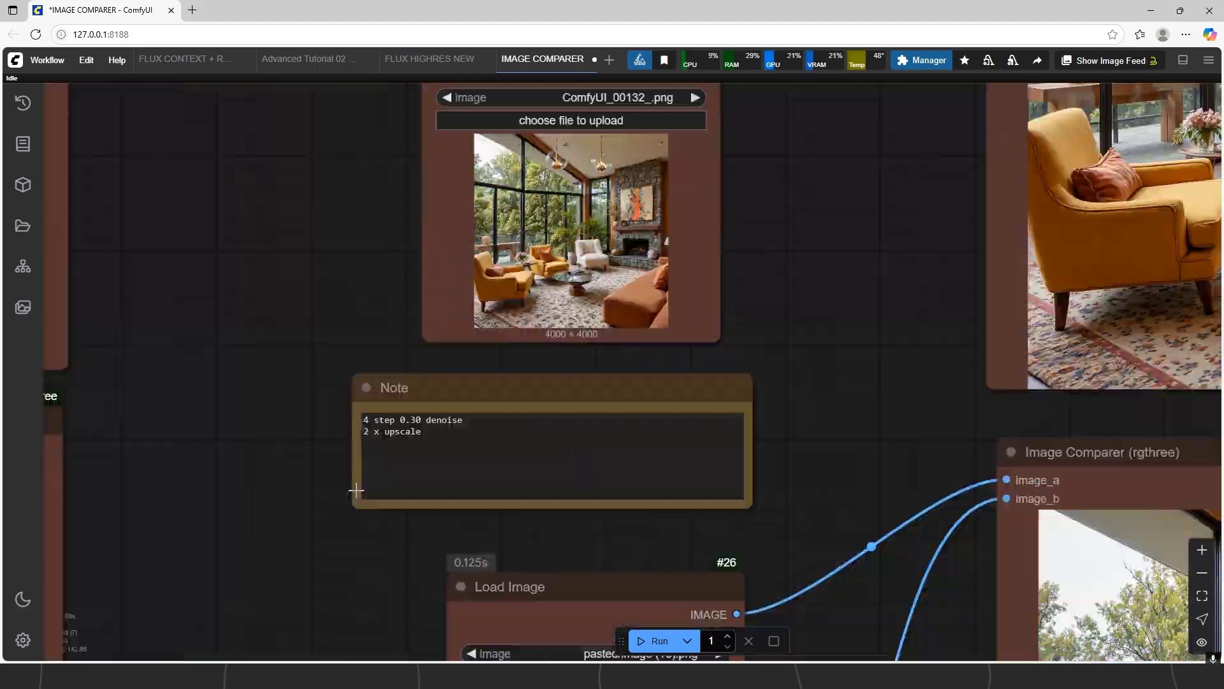
scroll(387, 526, "up", 3)
scroll(415, 504, "up", 6)
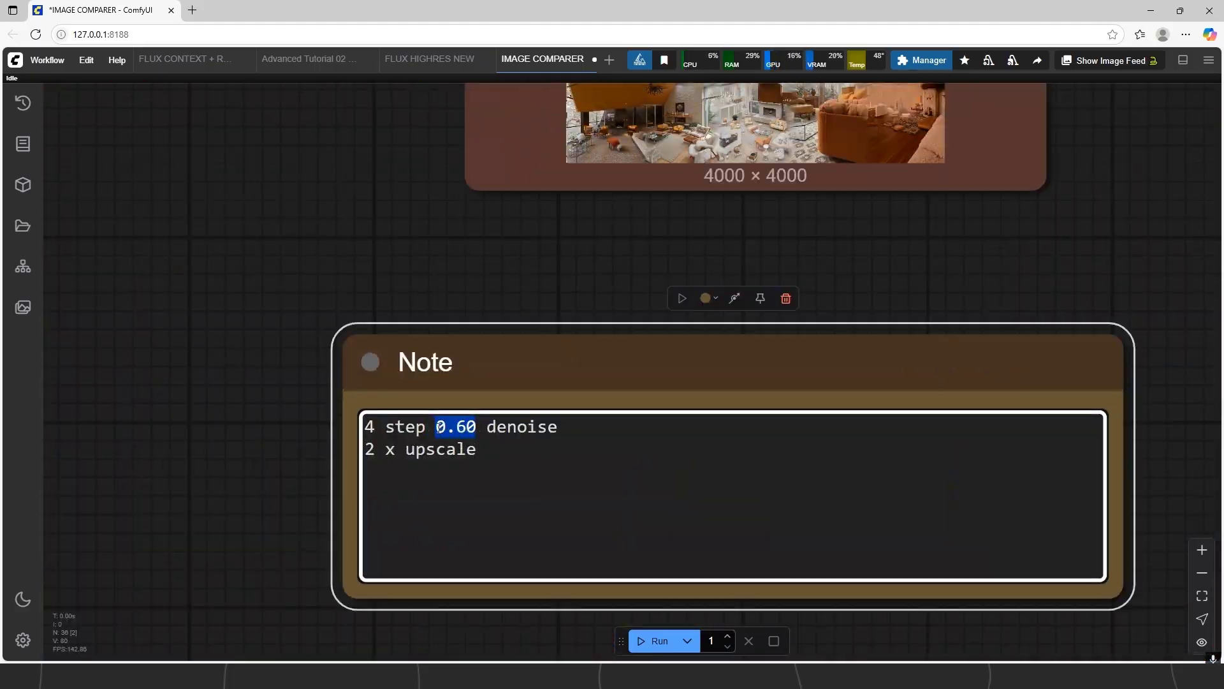
scroll(260, 510, "down", 6)
Compare the armchairs, coffee table, rug and sofa in the third living room comparison
scroll(504, 451, "up", 8)
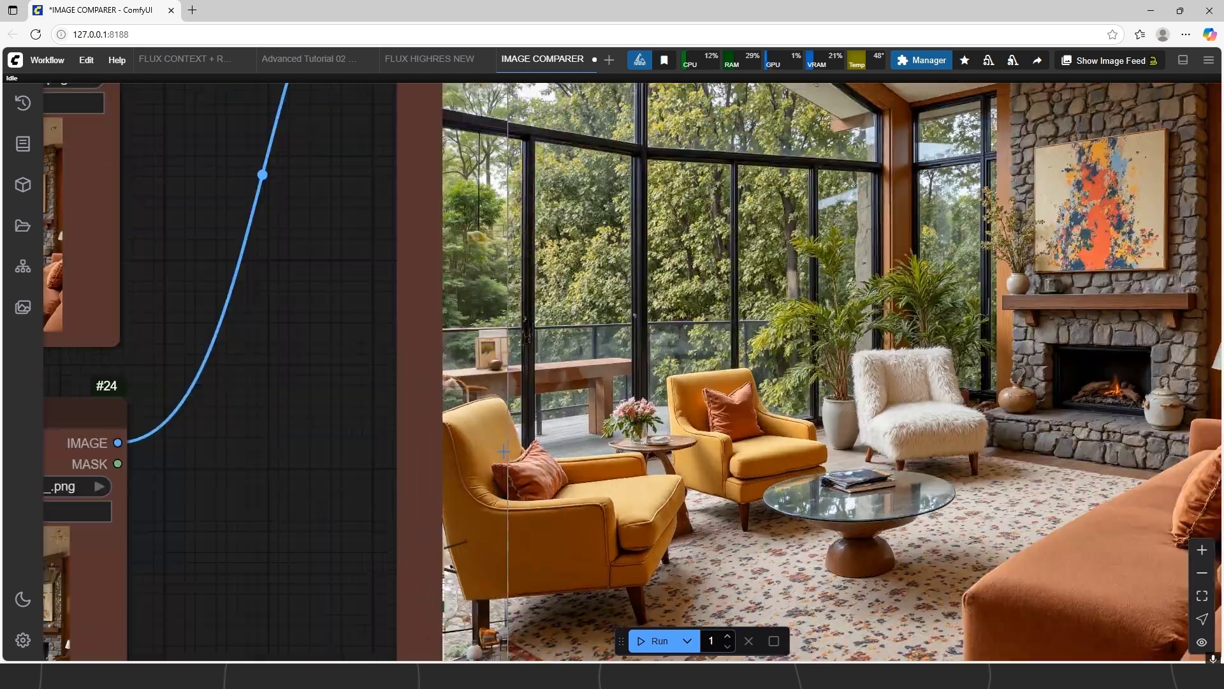
scroll(1205, 434, "down", 4)
scroll(736, 594, "up", 8)
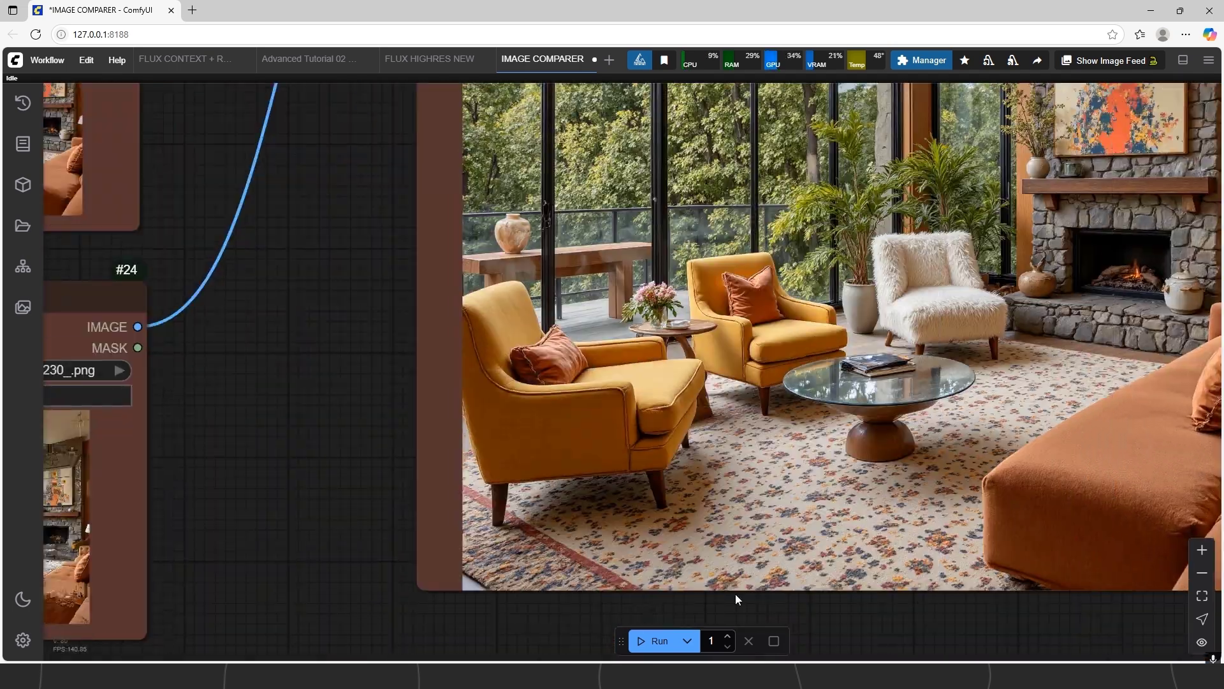
scroll(775, 439, "down", 8)
scroll(927, 436, "up", 9)
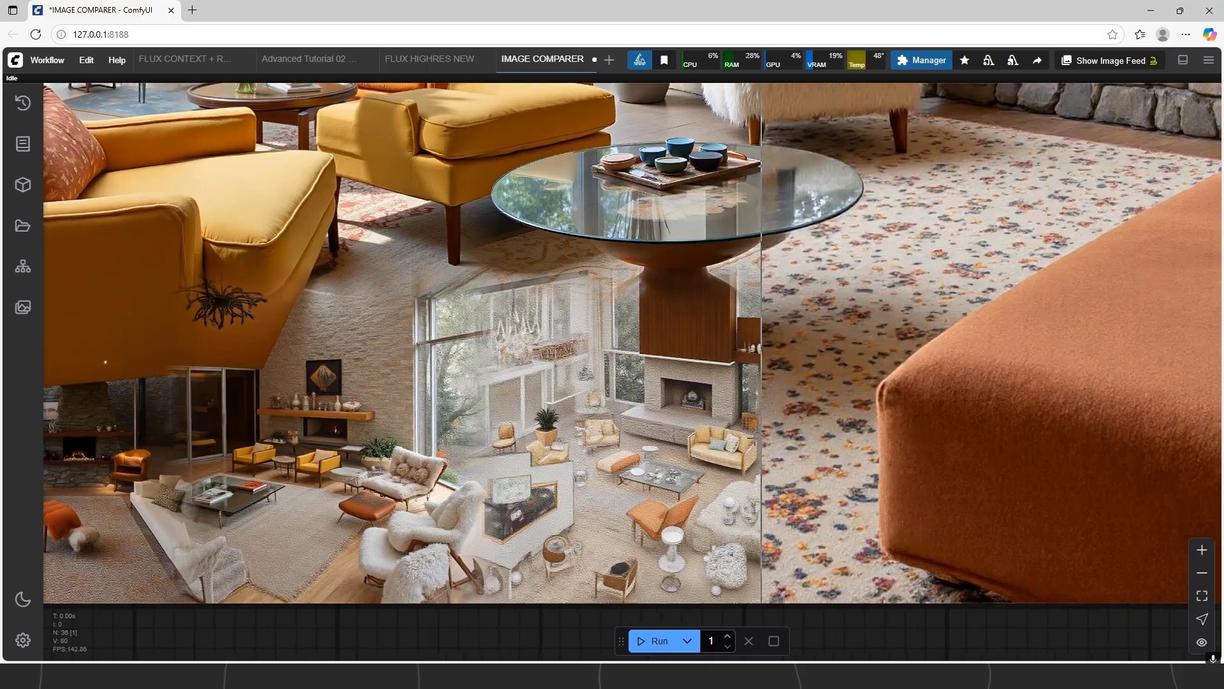
Compare the windows, chandeliers, painting, mantel and stone wall in the third living room comparison
scroll(761, 383, "down", 8)
scroll(861, 383, "up", 8)
scroll(1009, 483, "down", 8)
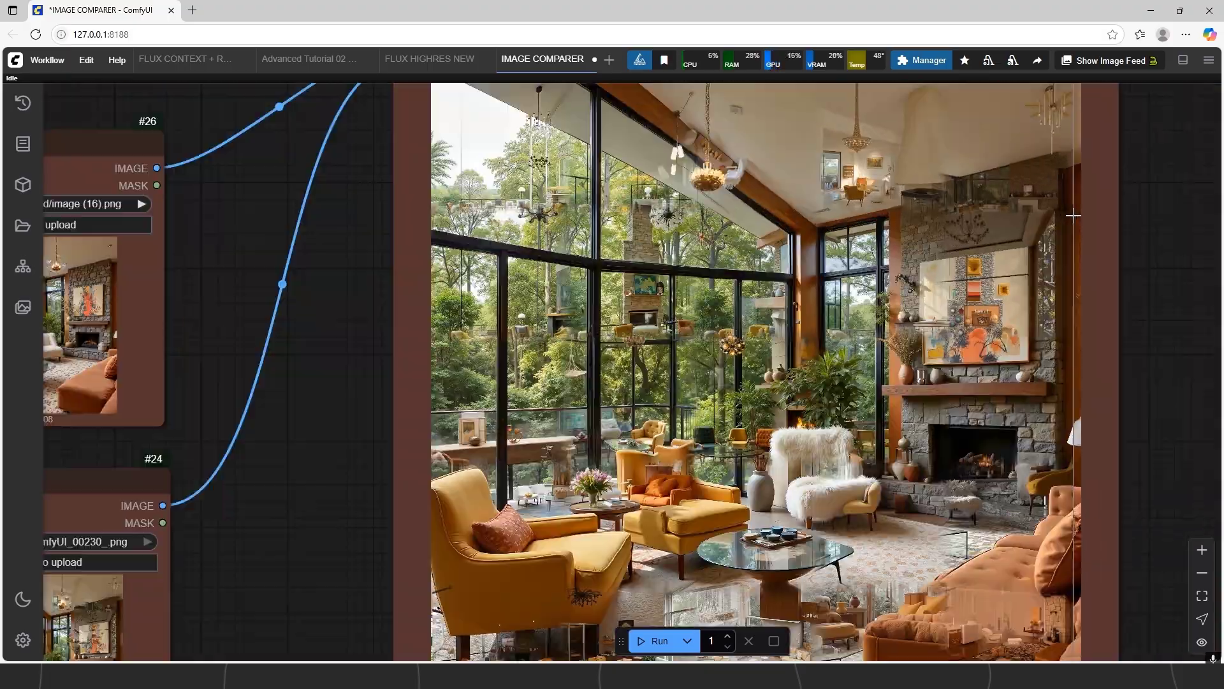
scroll(1070, 389, "up", 7)
scroll(1078, 402, "up", 8)
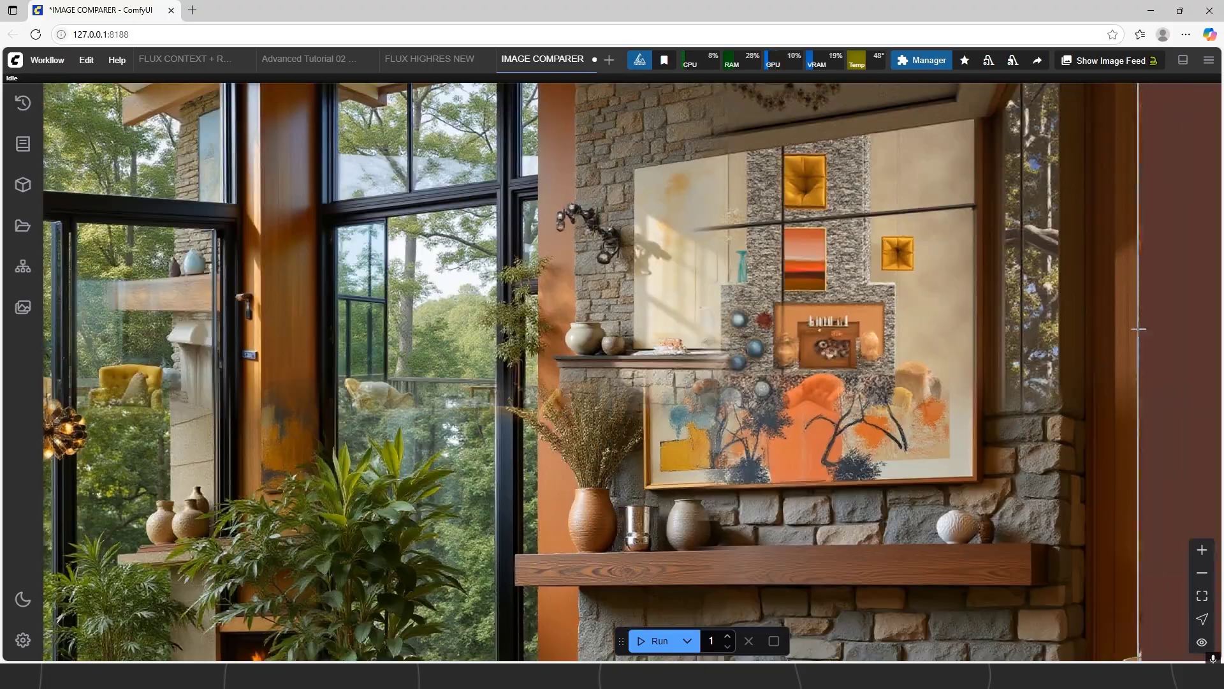
scroll(1129, 300, "down", 10)
scroll(1027, 434, "down", 8)
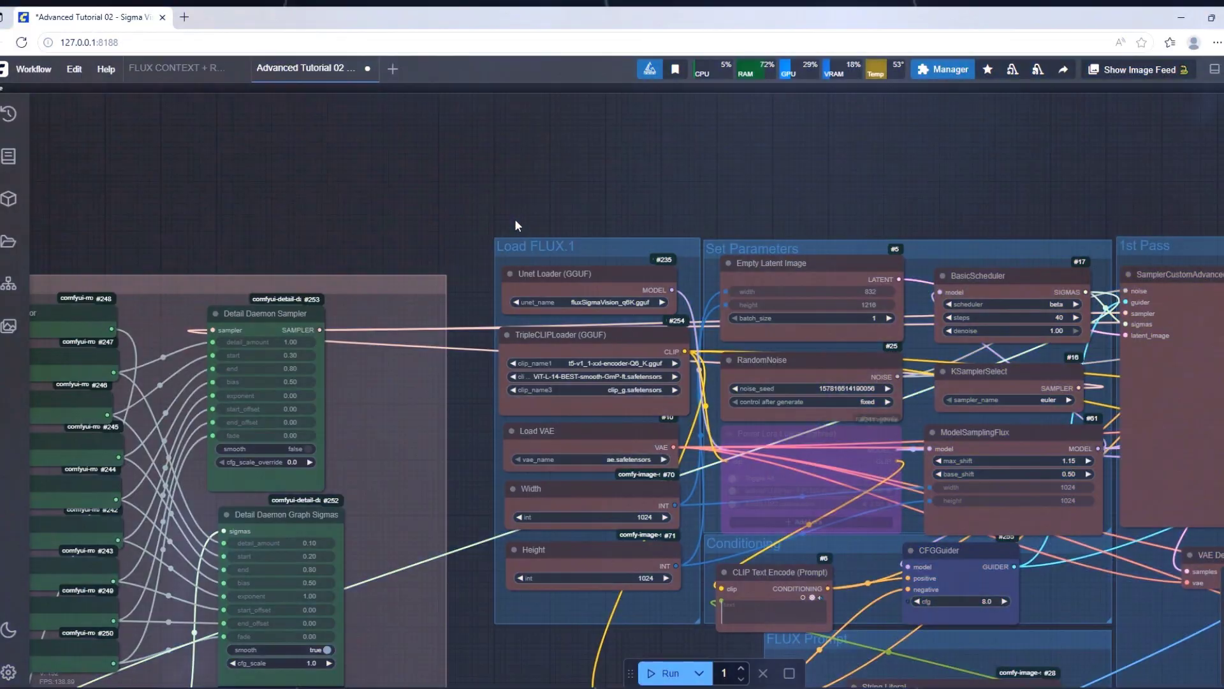
In the Advanced Tutorial 02 workflow, examine the Load FLUX.1 loaders and the Daemon 1 group
scroll(494, 375, "up", 4)
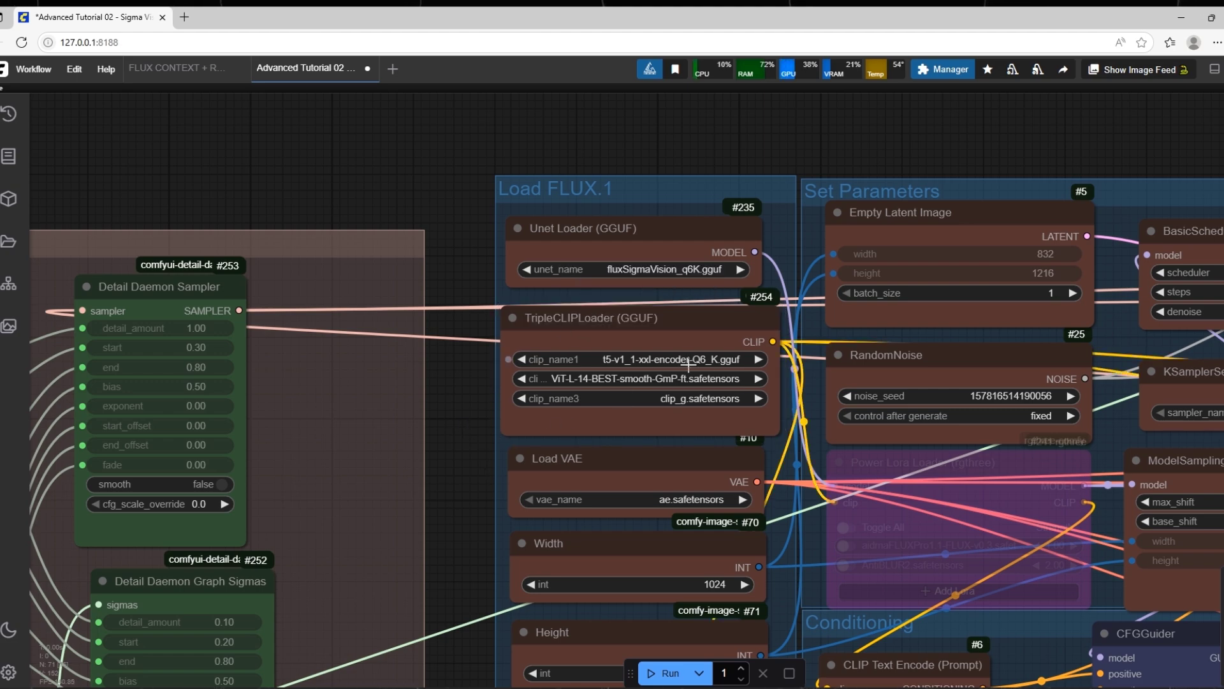
scroll(717, 368, "down", 1)
left_click_drag(495, 529, 705, 383)
scroll(507, 440, "down", 3)
left_click_drag(78, 337, 214, 358)
left_click_drag(390, 185, 384, 176)
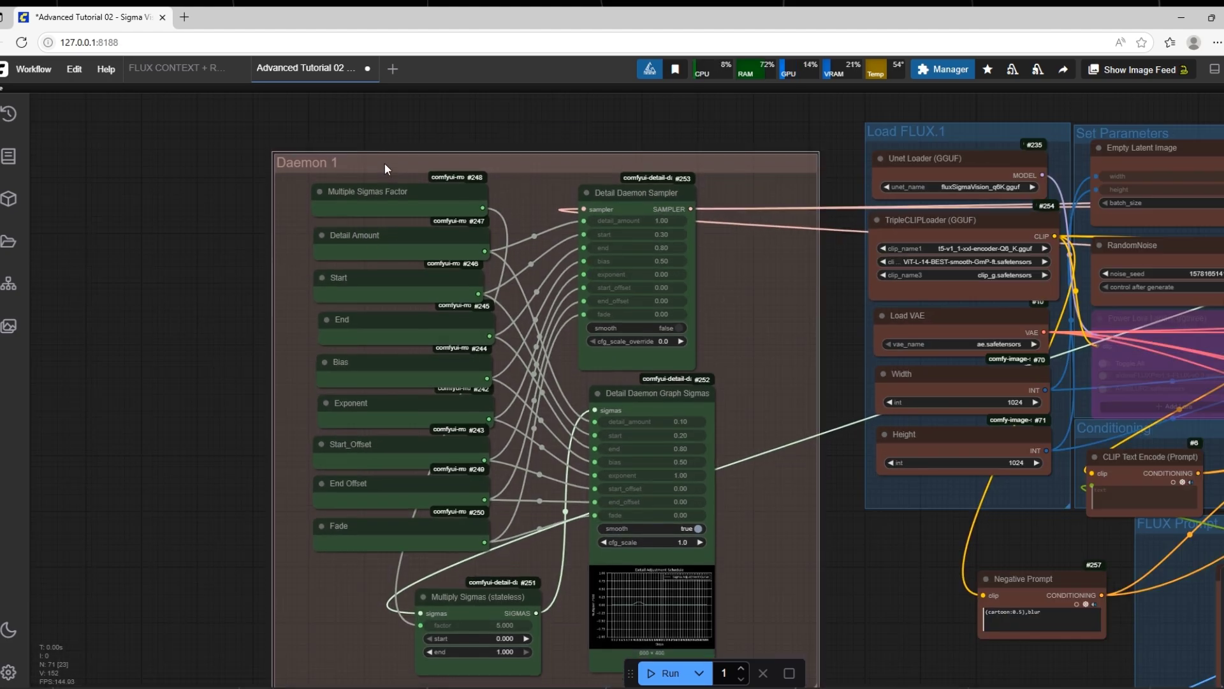
Examine the Set Parameters group and the CFGGuider node in the Conditioning group
left_click(893, 591)
left_click_drag(893, 584, 342, 617)
scroll(616, 378, "up", 3)
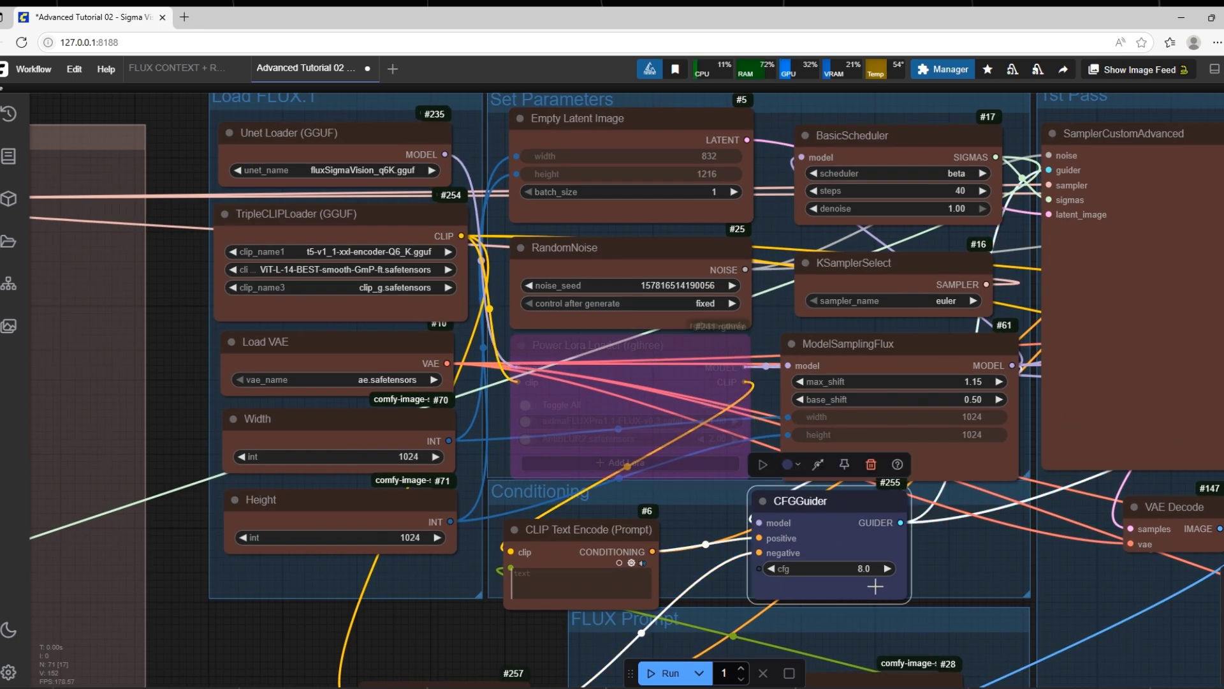
scroll(641, 299, "down", 4)
scroll(941, 243, "up", 2)
left_click(992, 273)
Examine the Negative Prompt node and the String Literal text in the FLUX Prompt group
scroll(957, 281, "down", 5)
scroll(765, 579, "up", 4)
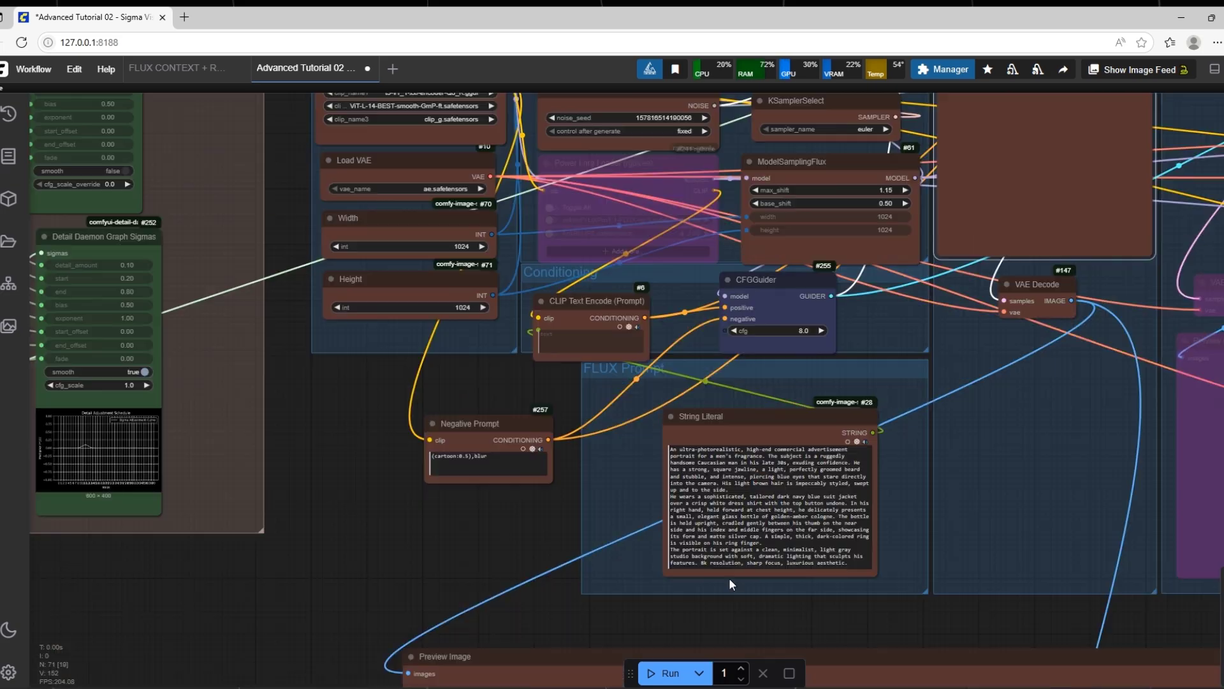
scroll(457, 489, "up", 2)
scroll(509, 482, "up", 3)
left_click(500, 396)
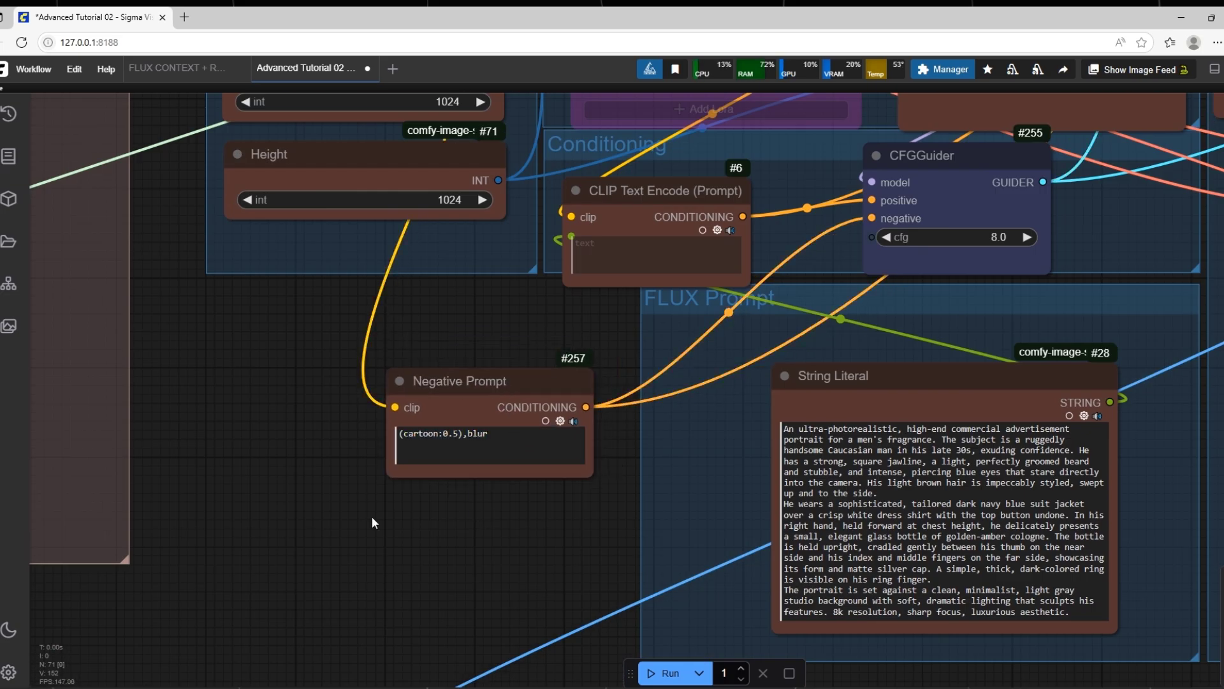
Examine the first-pass and second-pass samplers with their schedulers and VAE Decode nodes
scroll(372, 515, "down", 12)
scroll(684, 309, "up", 8)
scroll(615, 238, "down", 5)
scroll(1121, 172, "up", 3)
left_click_drag(1125, 172, 1121, 341)
left_click_drag(1146, 493, 1124, 196)
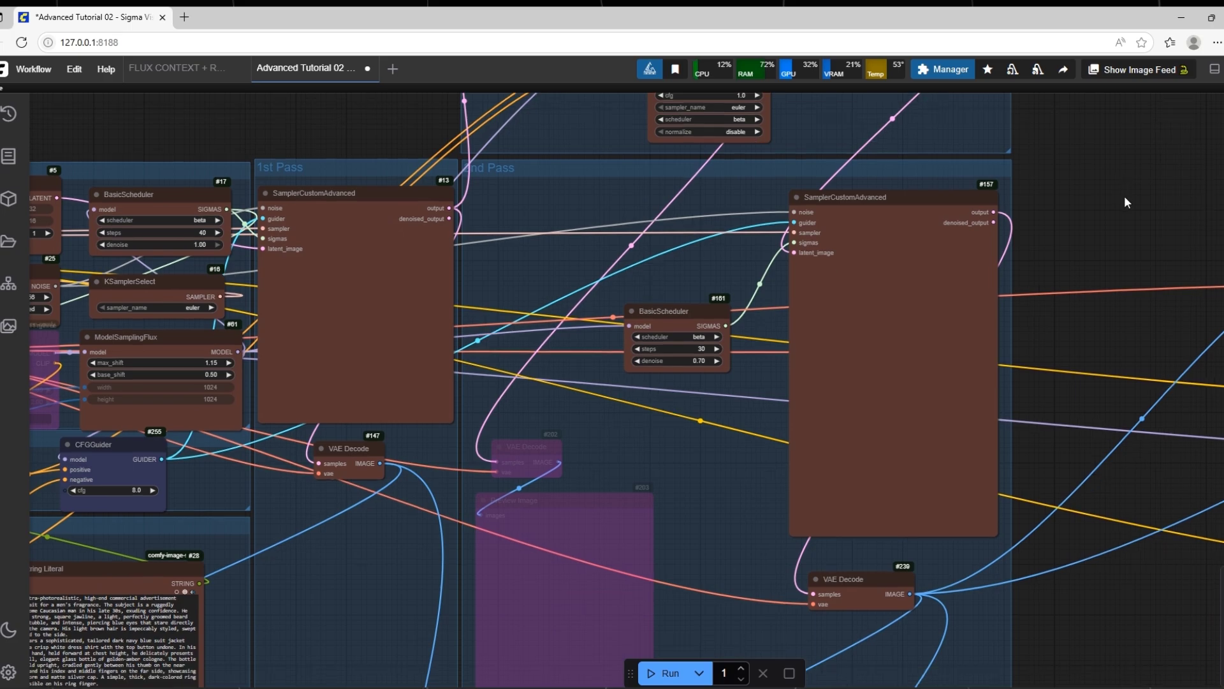
scroll(1123, 196, "down", 3)
left_click_drag(802, 603, 848, 294)
left_click_drag(606, 644, 719, 243)
Go to the Upscale group and examine its CFG, Steps, Denoise and shift controls and the preview image
scroll(432, 432, "down", 10)
scroll(765, 172, "up", 9)
left_click_drag(766, 172, 549, 542)
scroll(678, 183, "up", 7)
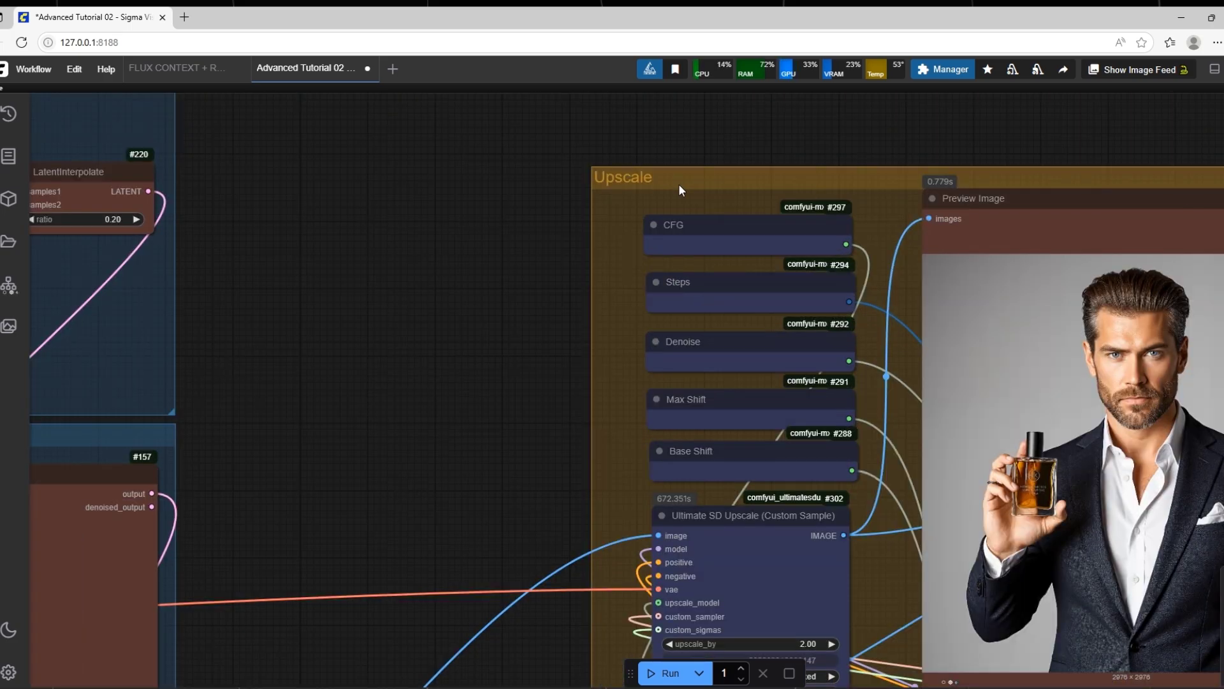
scroll(676, 183, "down", 1)
scroll(494, 217, "down", 2)
left_click_drag(494, 217, 257, 180)
scroll(262, 185, "down", 2)
scroll(270, 193, "up", 1)
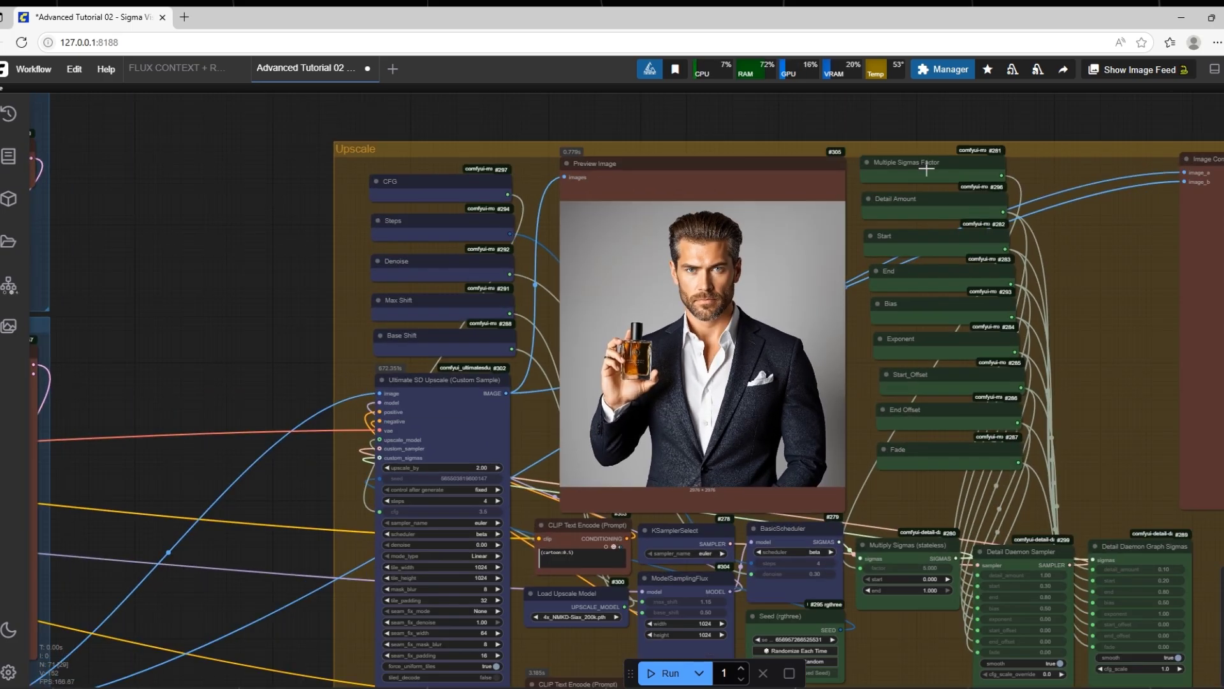
Examine the Load Upscale Model node and the Ultimate SD Upscale settings in the Upscale group
scroll(926, 167, "down", 3)
scroll(931, 192, "up", 3)
scroll(618, 459, "up", 6)
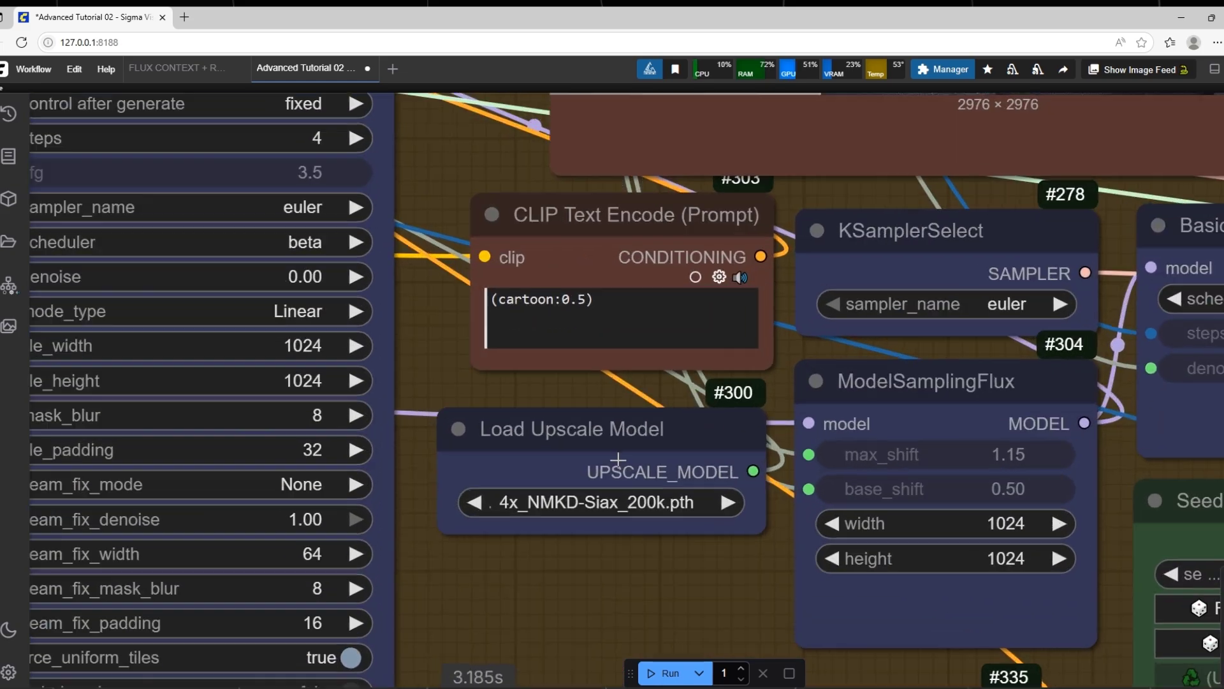
scroll(692, 515, "down", 6)
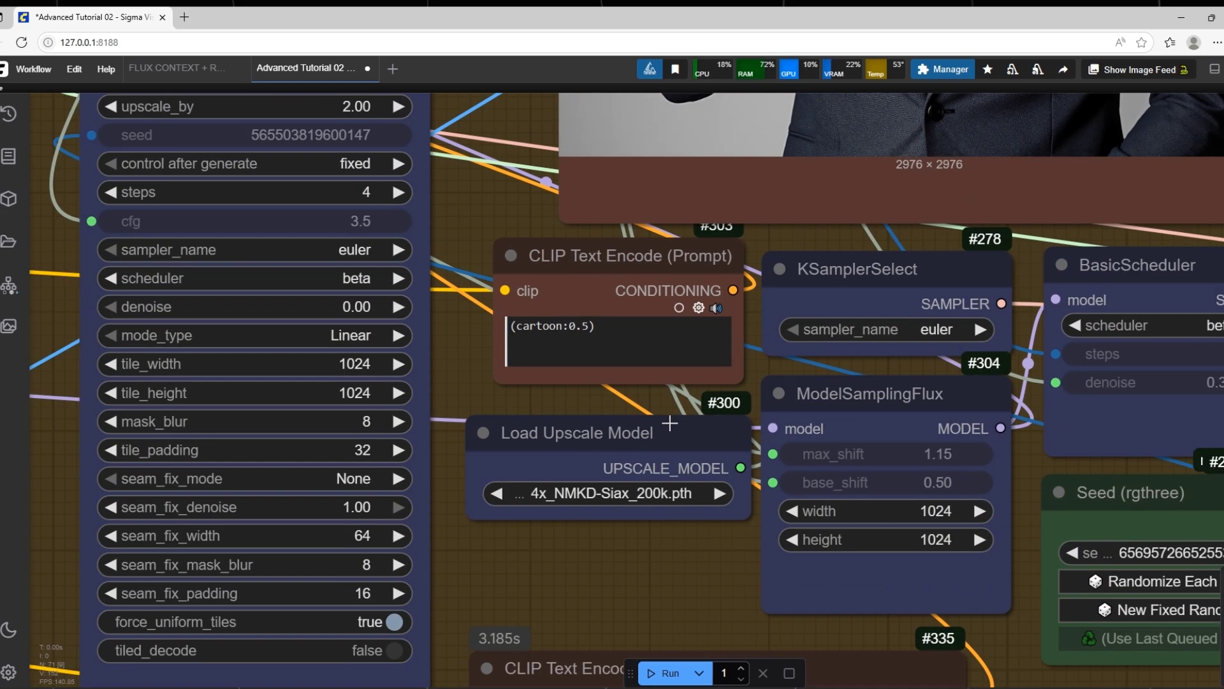
Highlight and read the skin-detail prompt text in the Upscale group's note beside the positive prompt
scroll(570, 554, "up", 10)
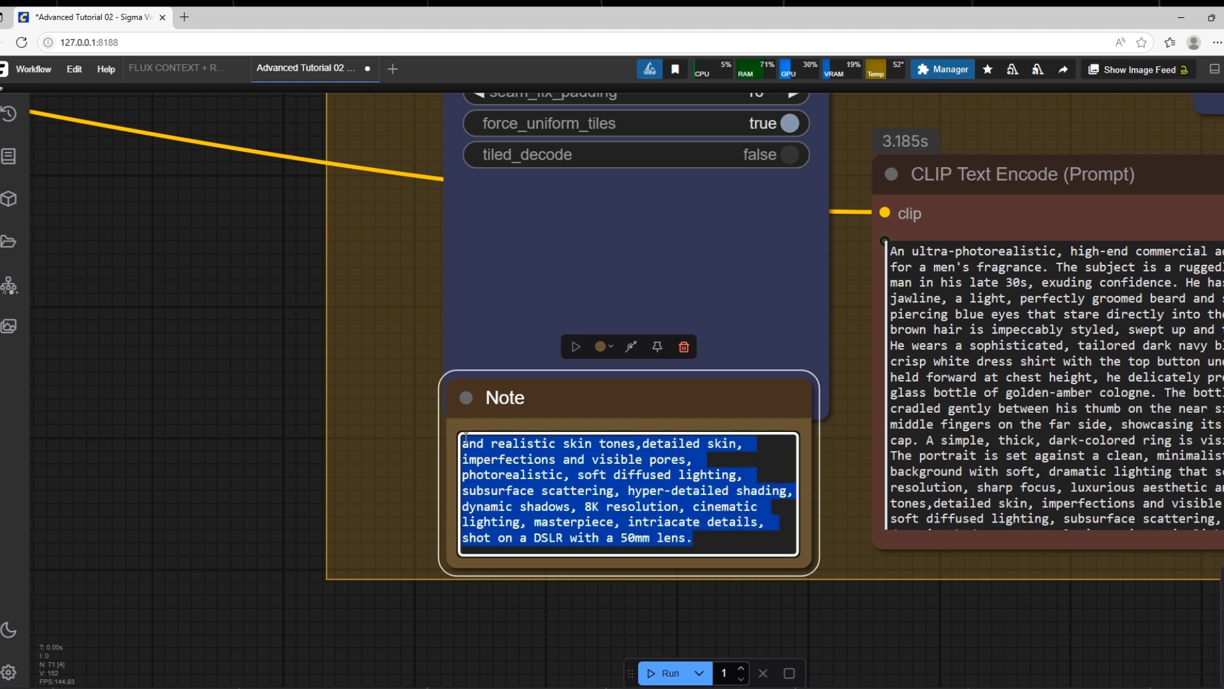
scroll(420, 447, "down", 1)
scroll(1044, 460, "down", 1)
left_click(1043, 460)
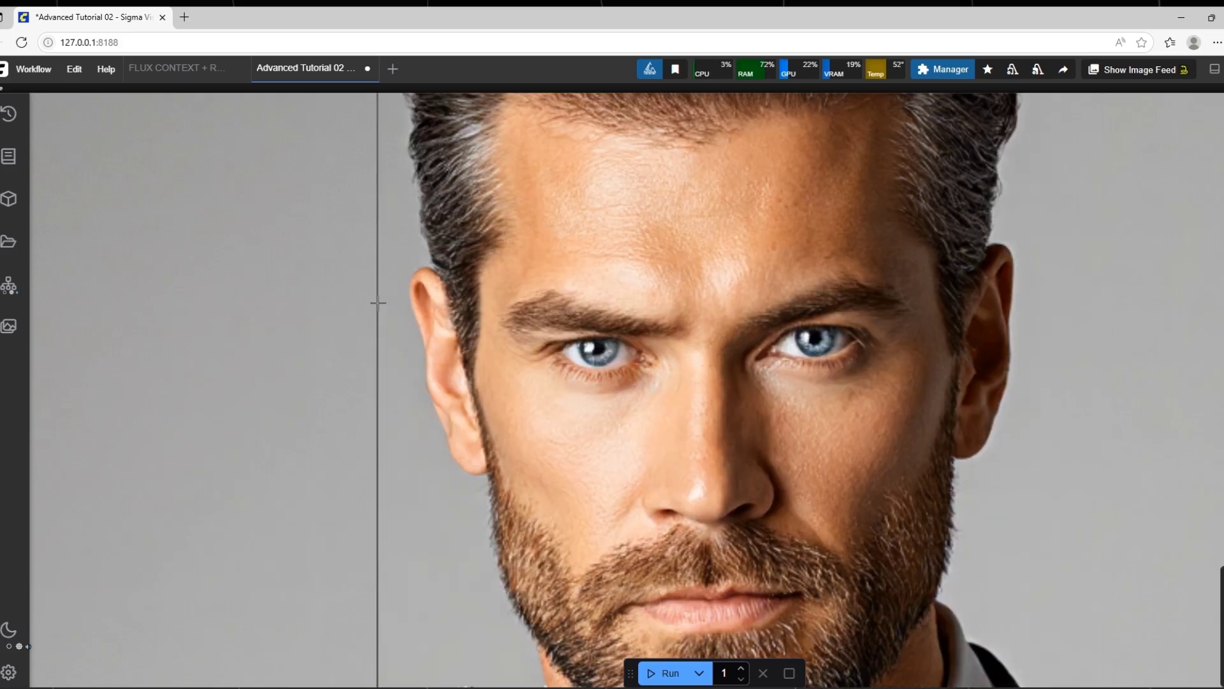
Compare the man's face, eyes, hair and beard in the perfume portrait comparison
scroll(377, 295, "down", 2)
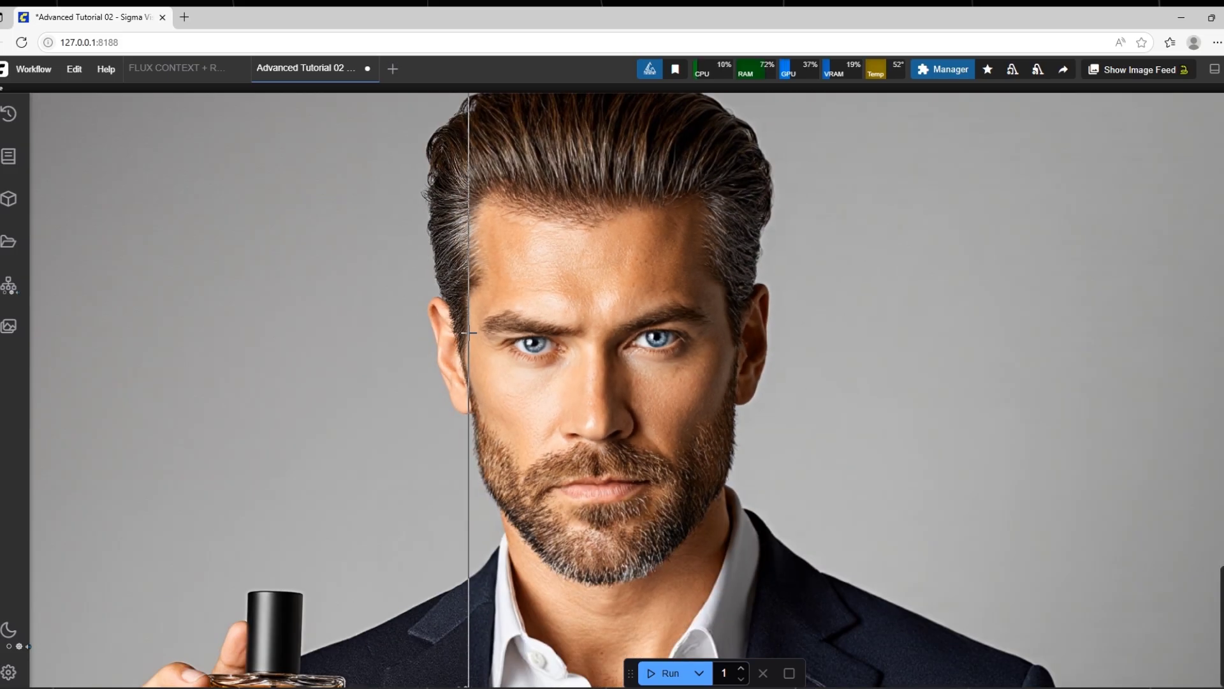
scroll(794, 285, "down", 6)
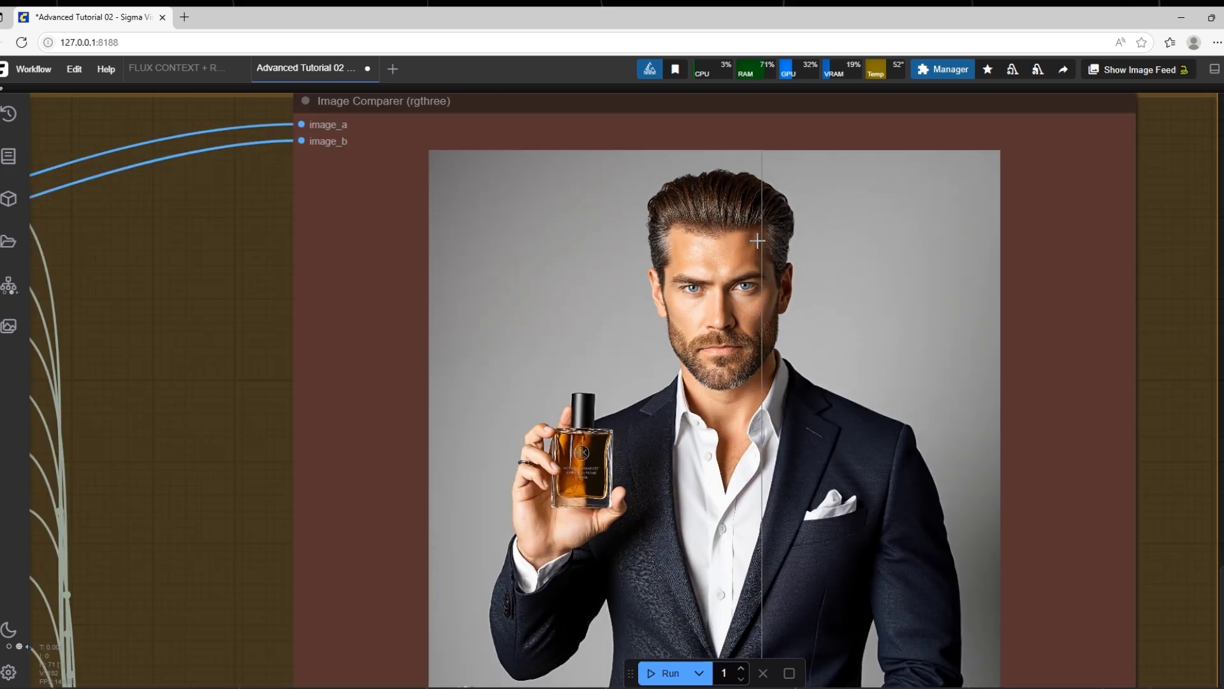
scroll(420, 506, "up", 10)
scroll(765, 497, "down", 5)
Compare the perfume bottle, hand, shirt collar and jacket fabric in the perfume portrait comparison
scroll(795, 484, "up", 9)
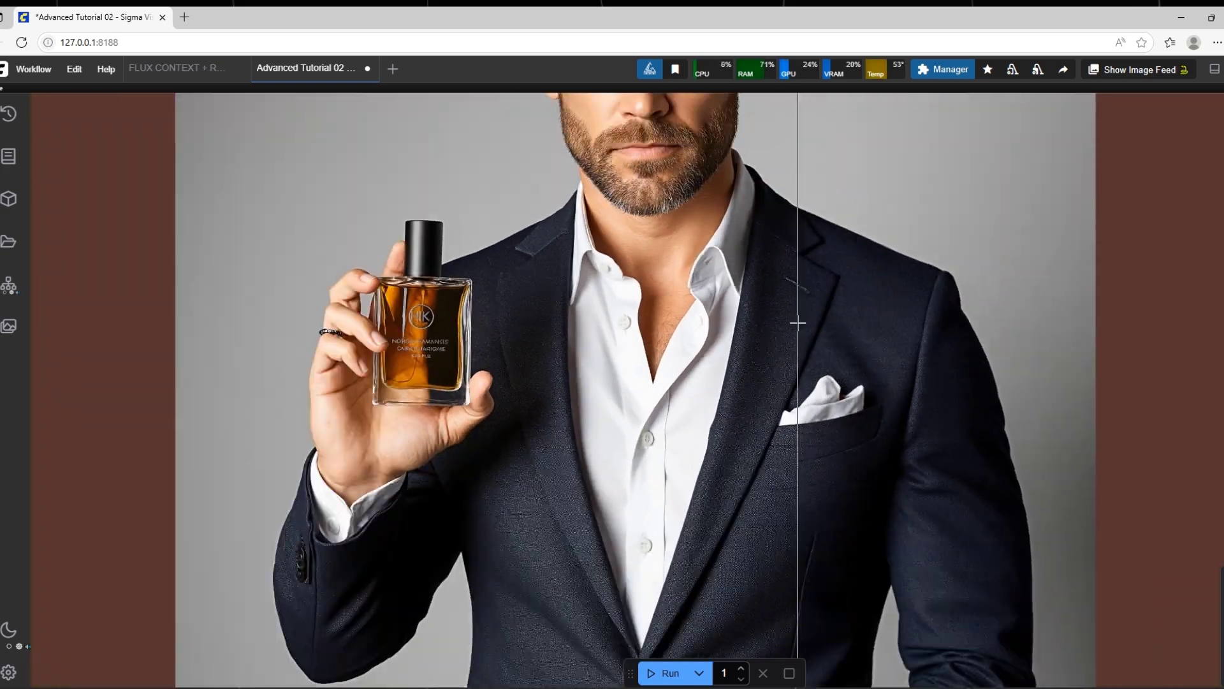
scroll(999, 212, "down", 5)
scroll(910, 437, "up", 9)
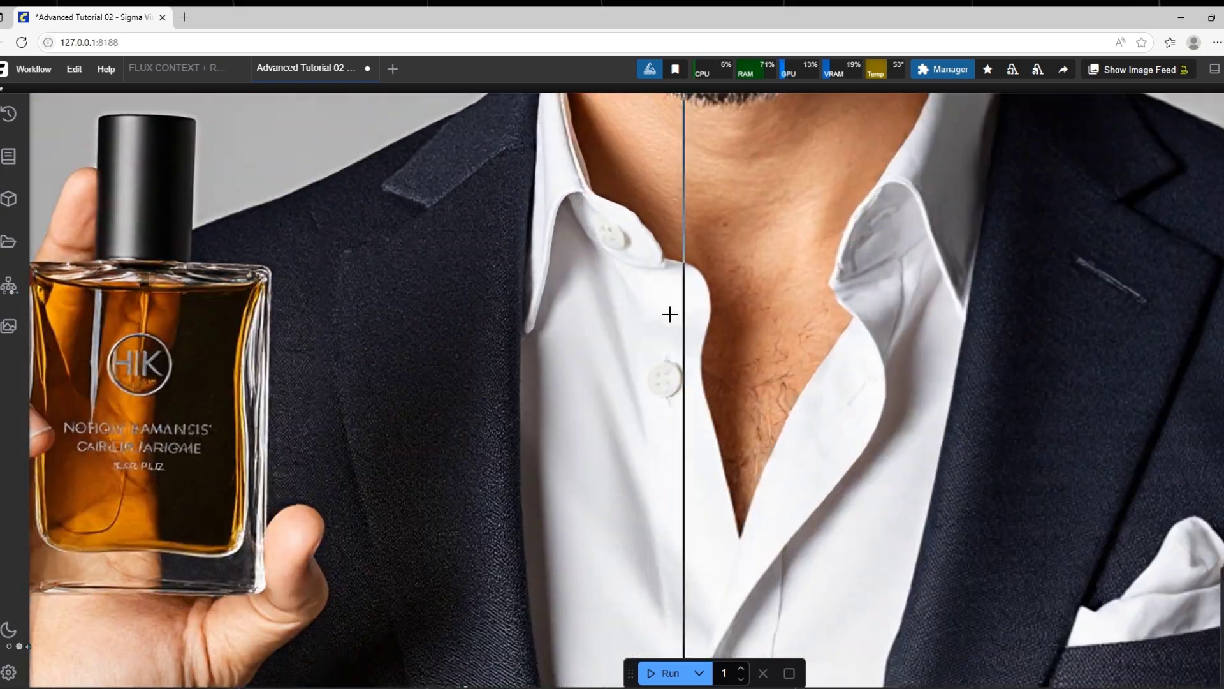